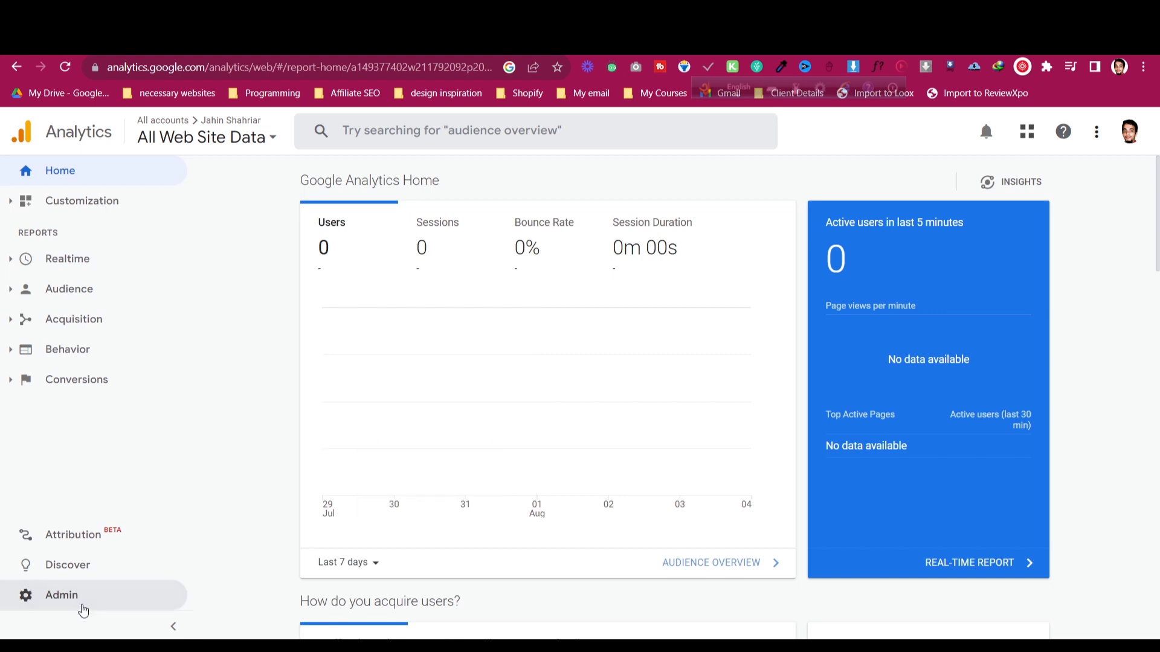
- Go to the Google Analytics Admin page listing account, property and view settings
click(83, 609)
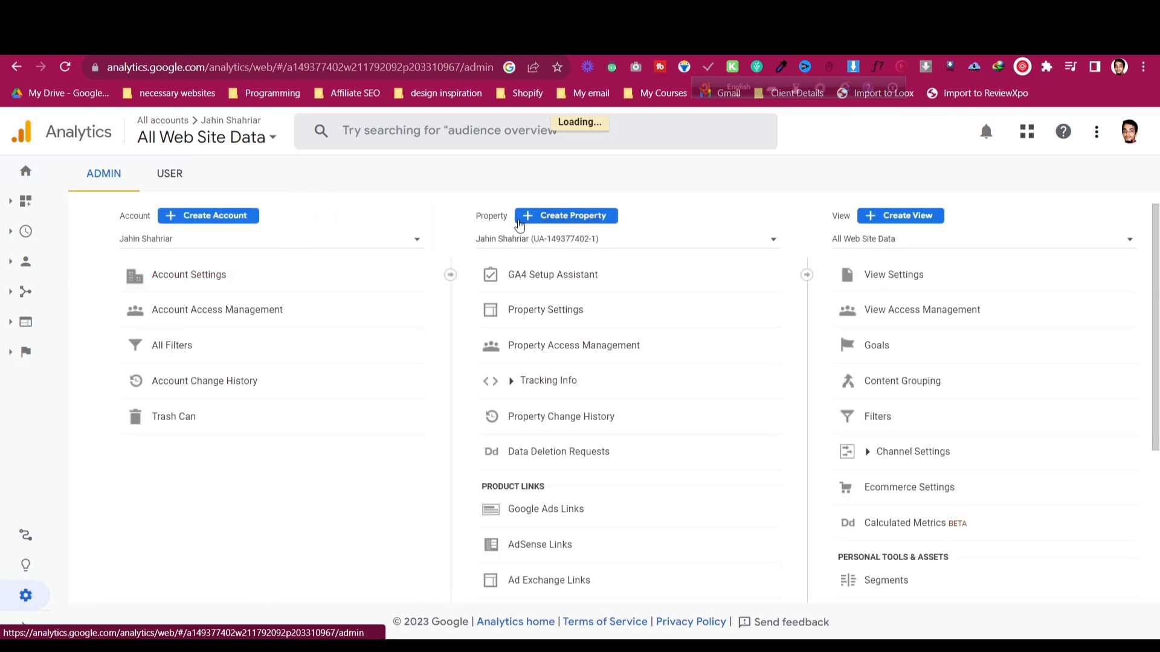
- Create a property named after the site, with Los Angeles time zone and US Dollar currency
click(567, 223)
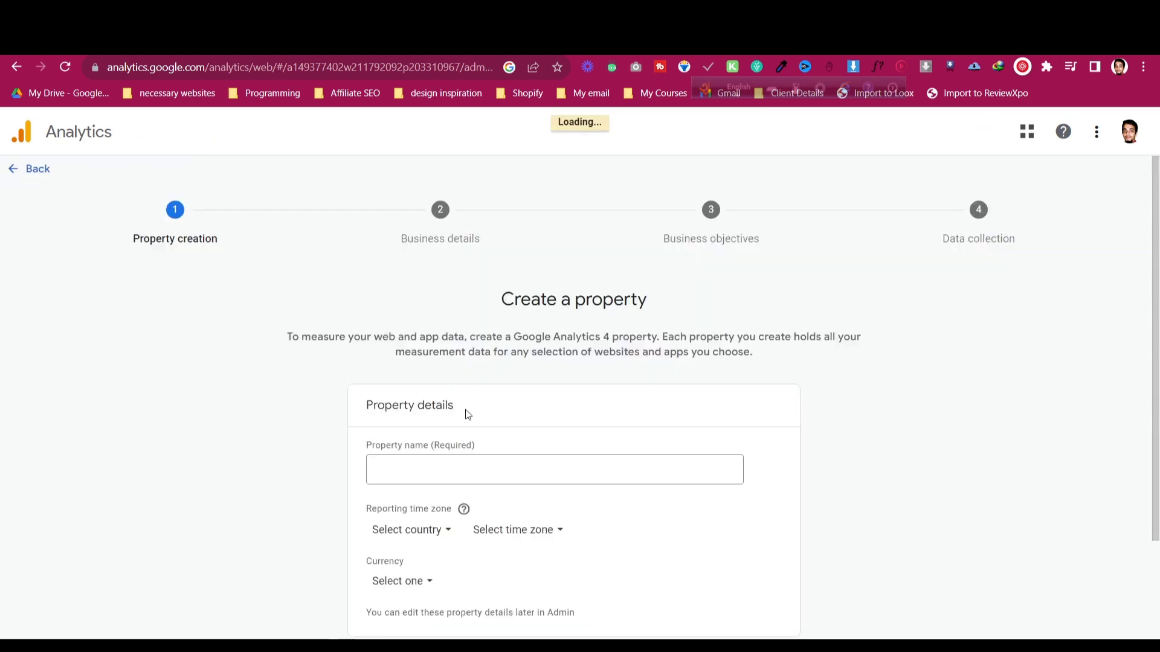
click(438, 474)
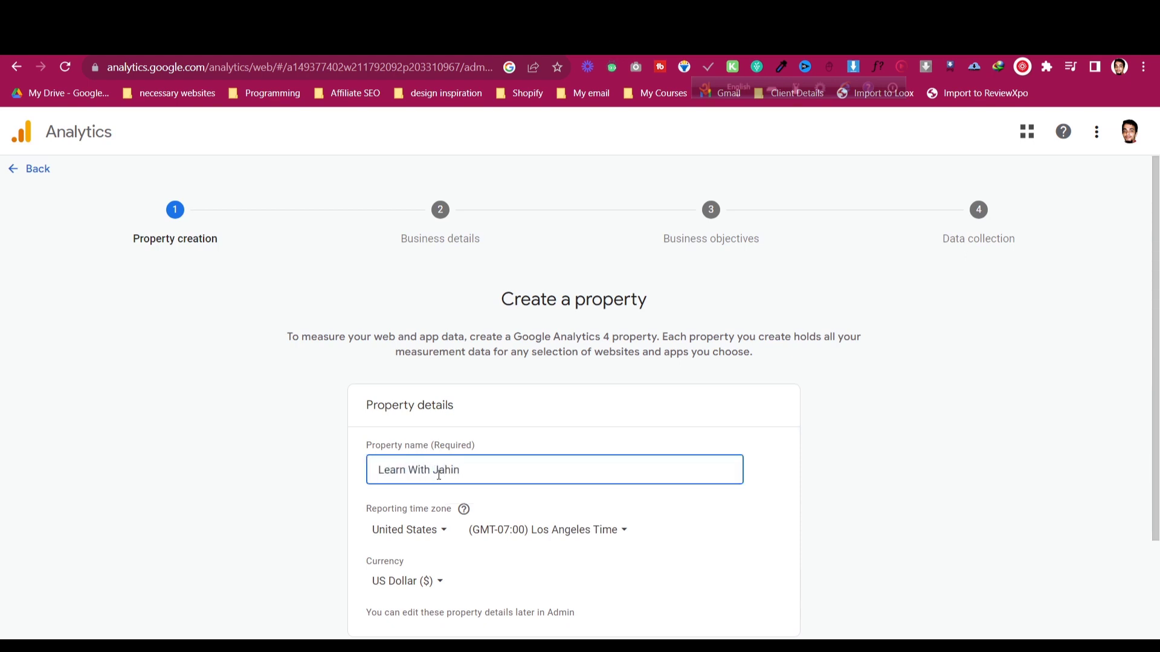
scroll(438, 475, down, 2)
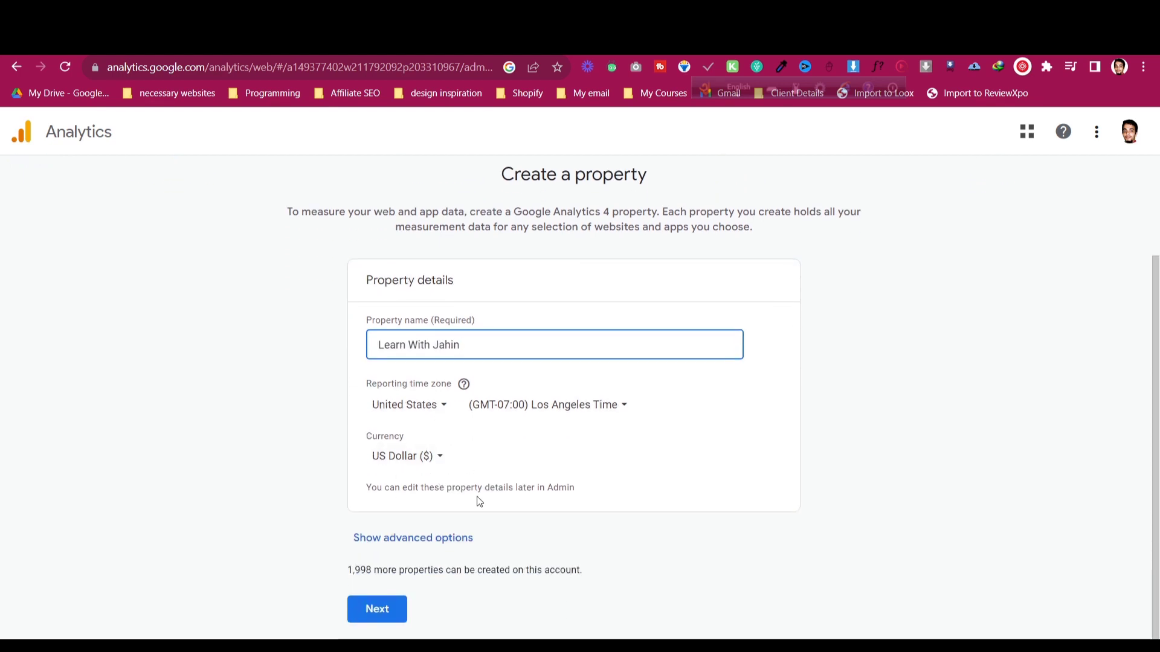
click(450, 538)
scroll(393, 436, down, 3)
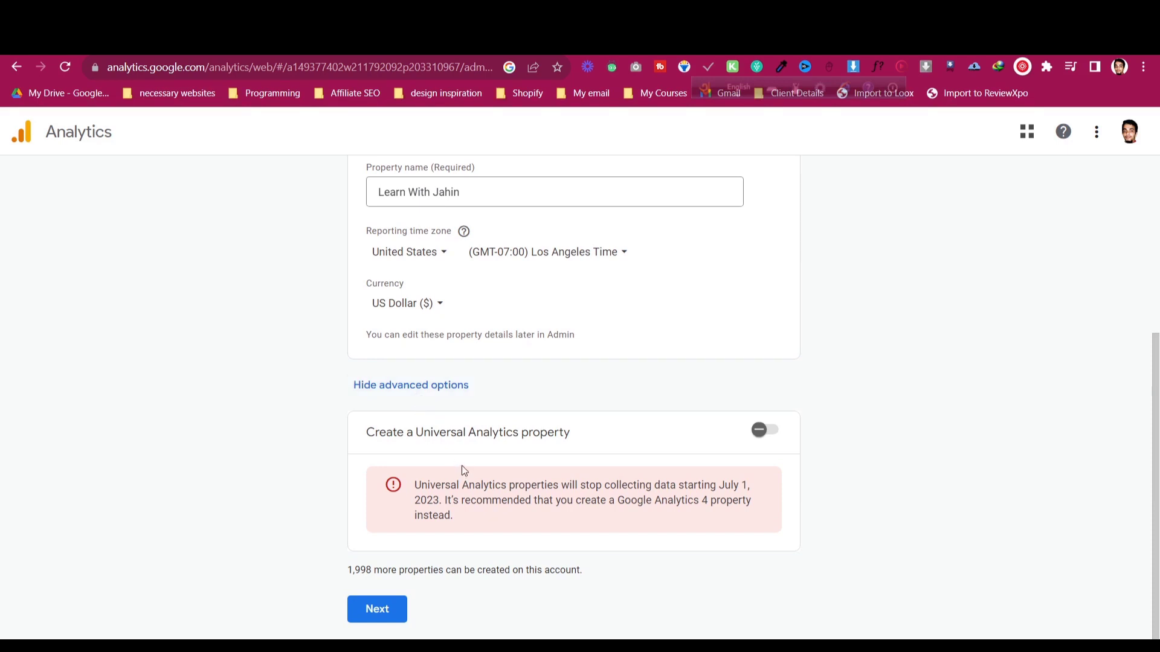
click(399, 608)
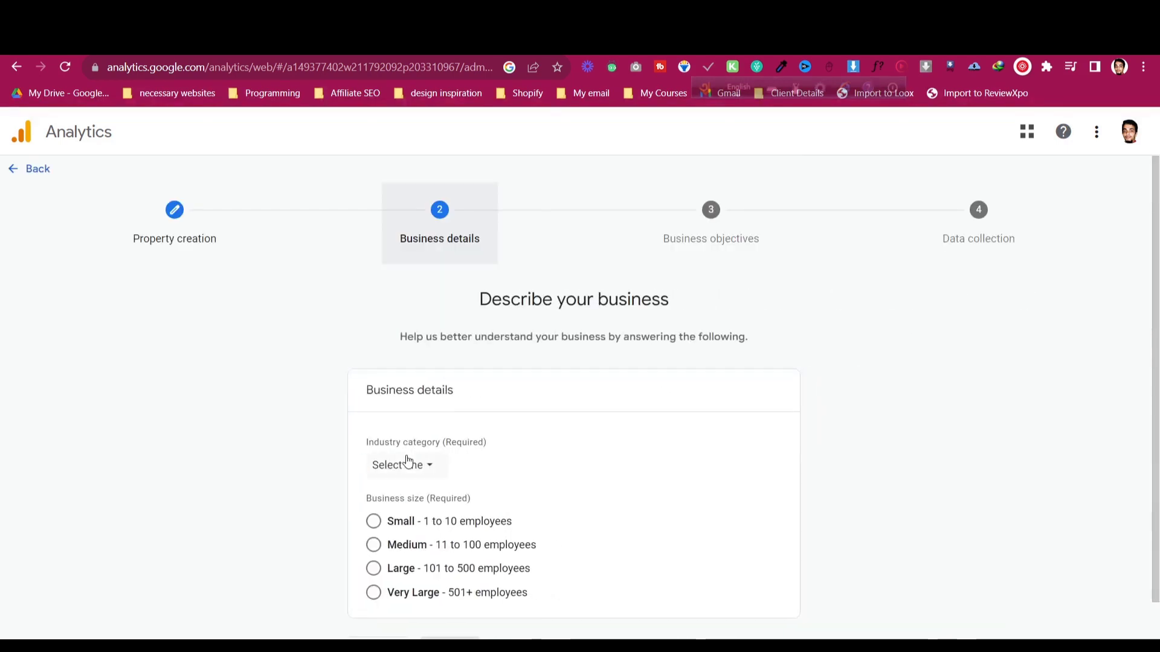
- Set the industry to Online Communities and business size to Small (1 to 10 employees)
scroll(407, 460, down, 1)
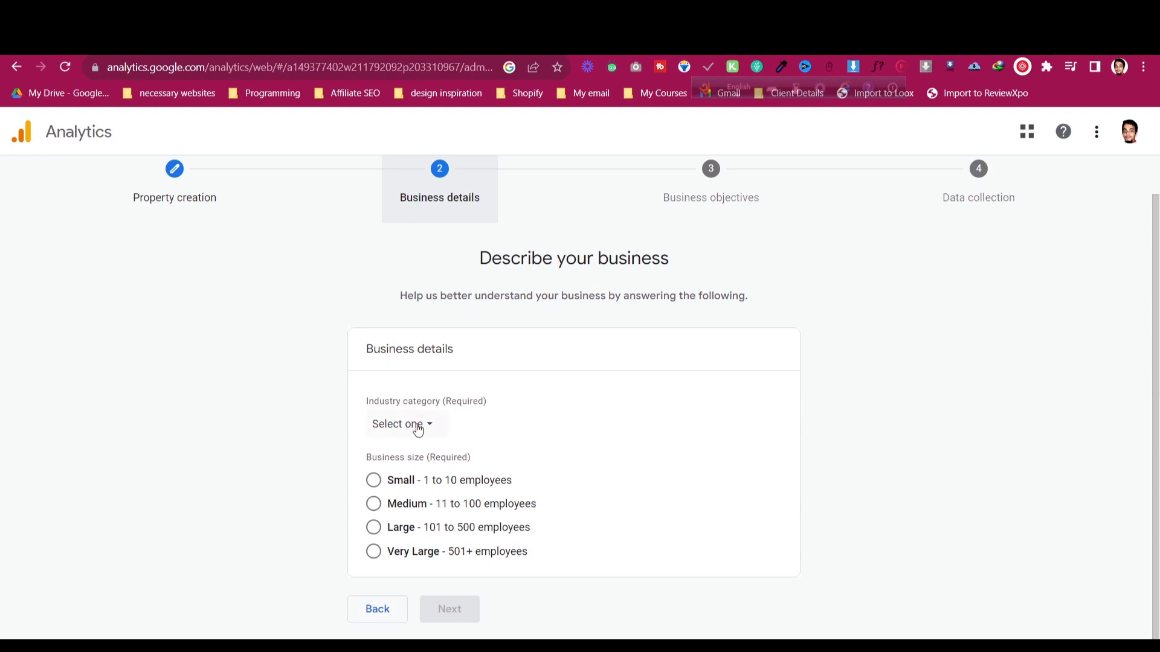
click(419, 428)
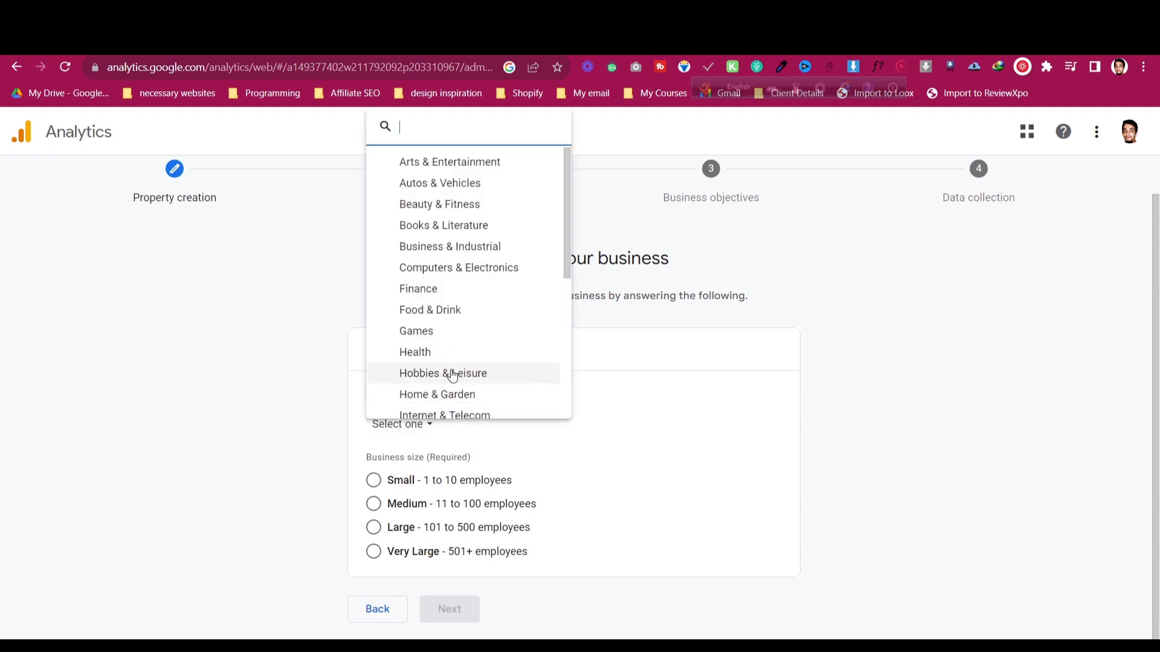
scroll(450, 373, down, 4)
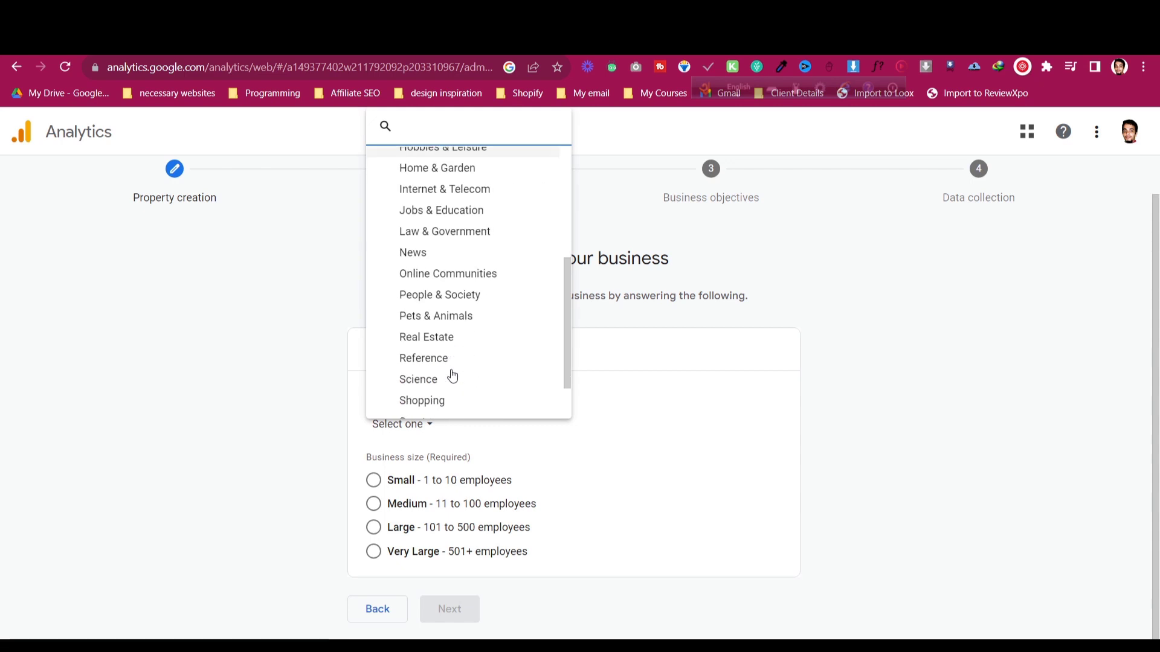
click(459, 281)
click(373, 481)
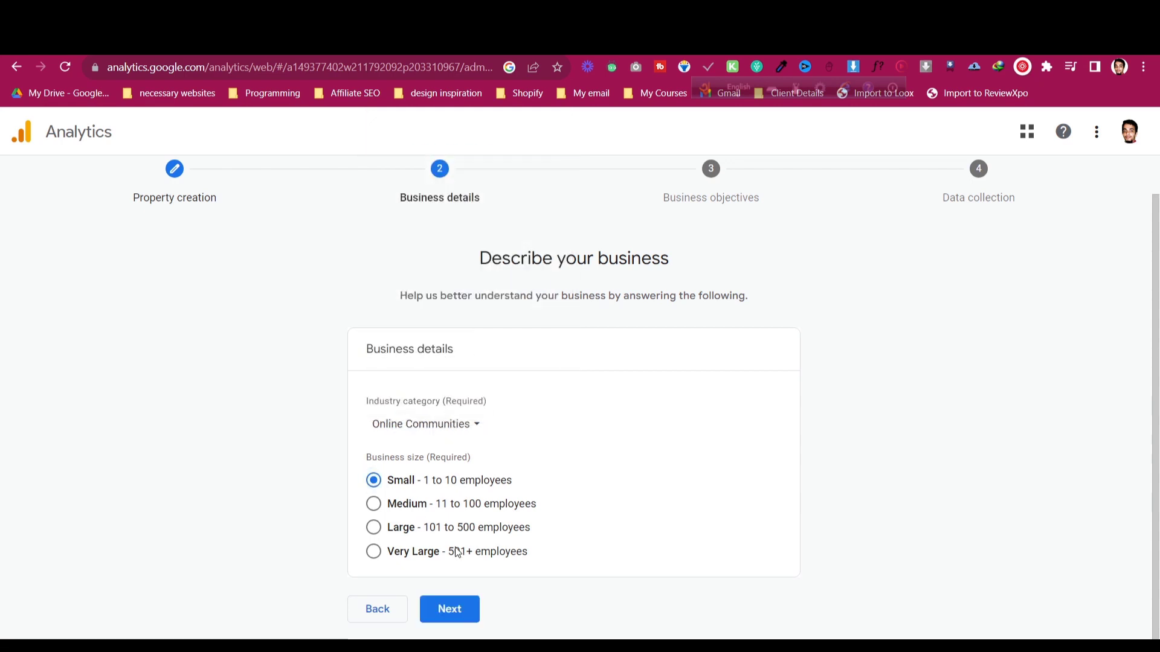
click(468, 606)
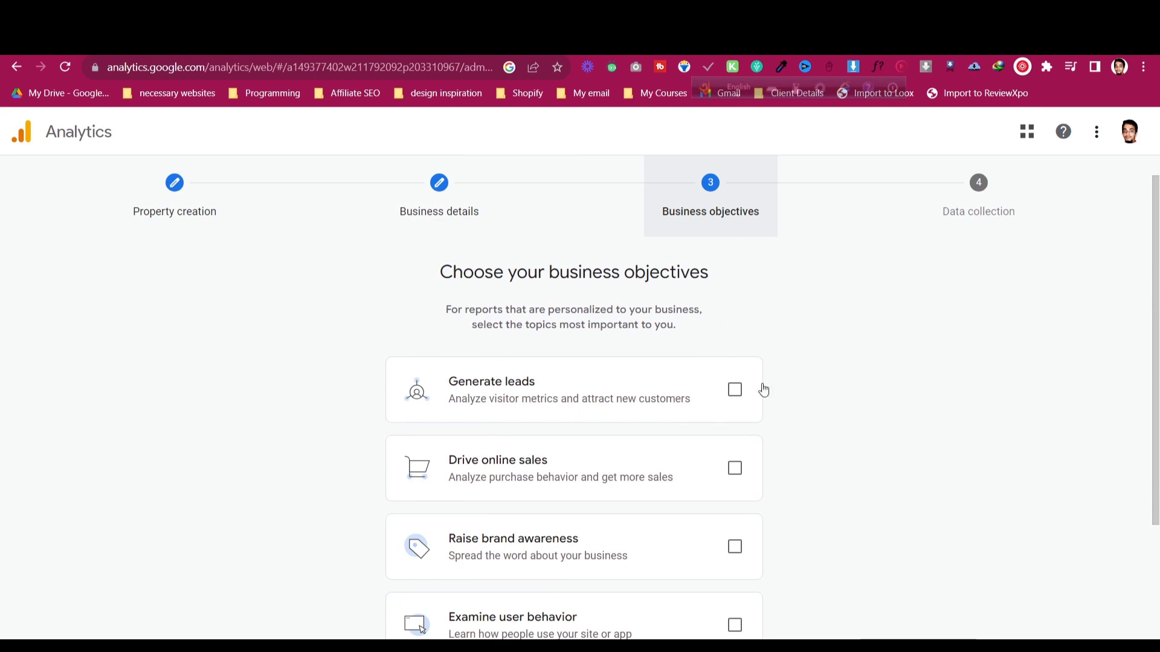
- Tick Generate leads, Drive online sales, Raise brand awareness and Examine user behavior, then create the property
click(733, 391)
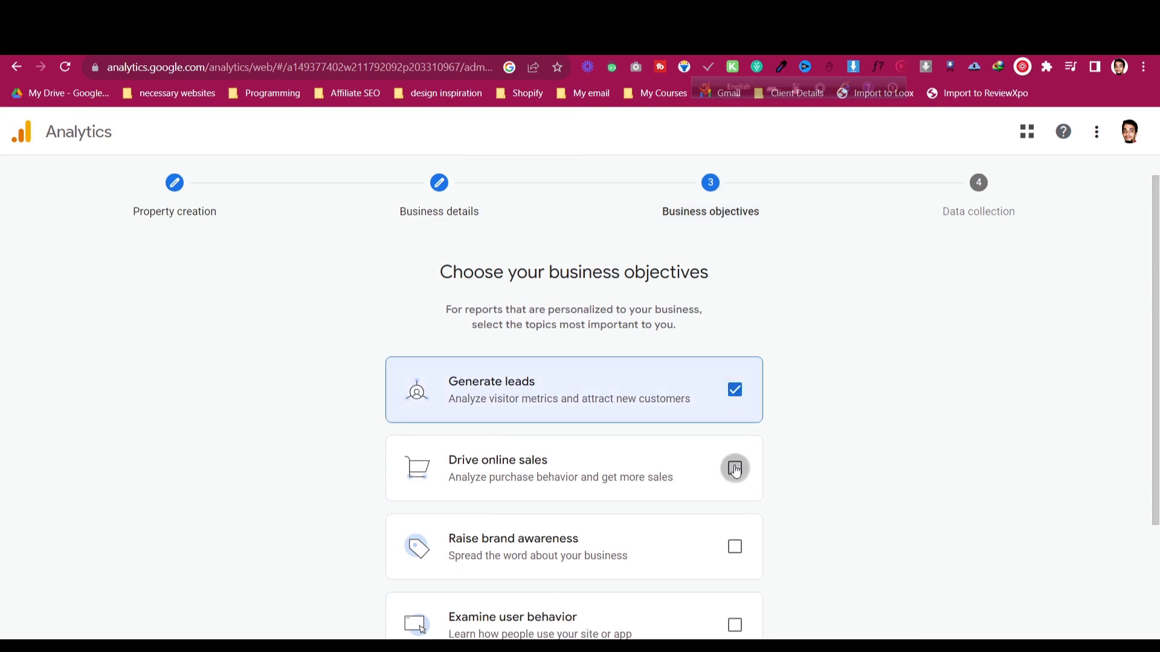
click(734, 467)
scroll(732, 459, down, 2)
click(735, 396)
click(735, 474)
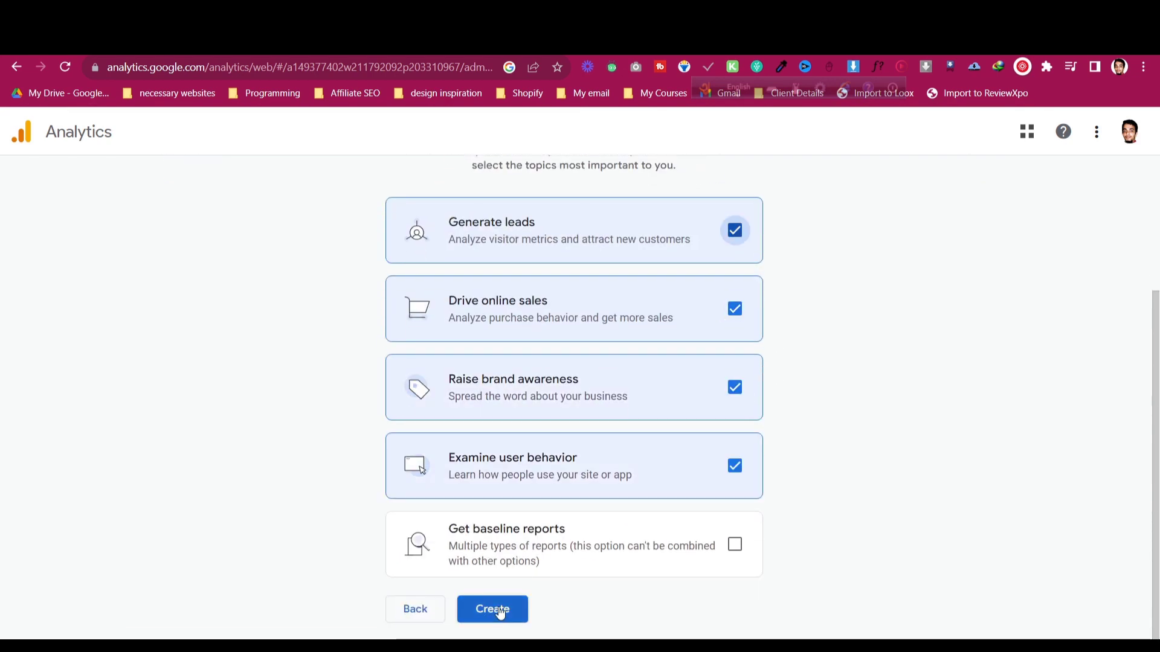
click(495, 610)
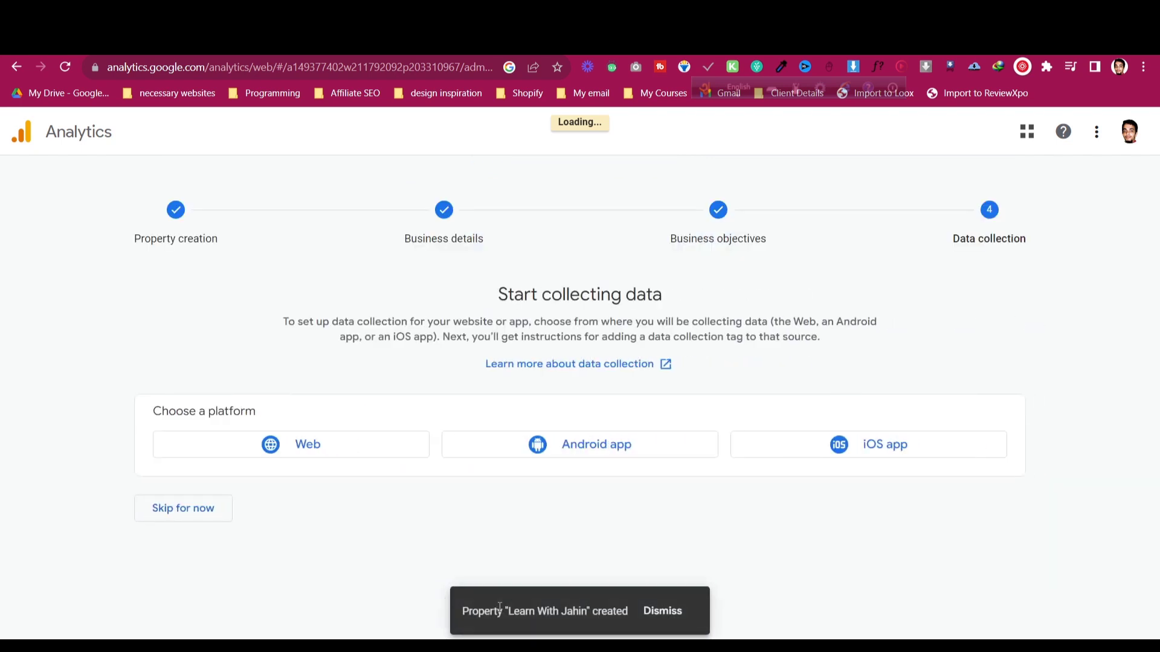
click(305, 451)
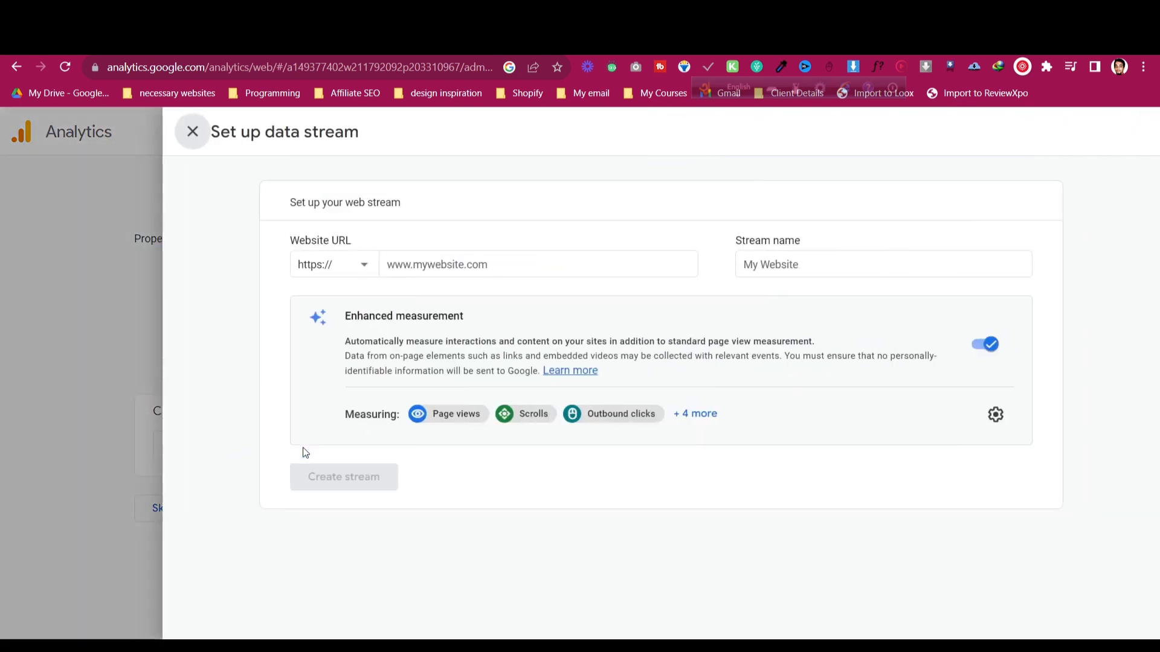
click(417, 263)
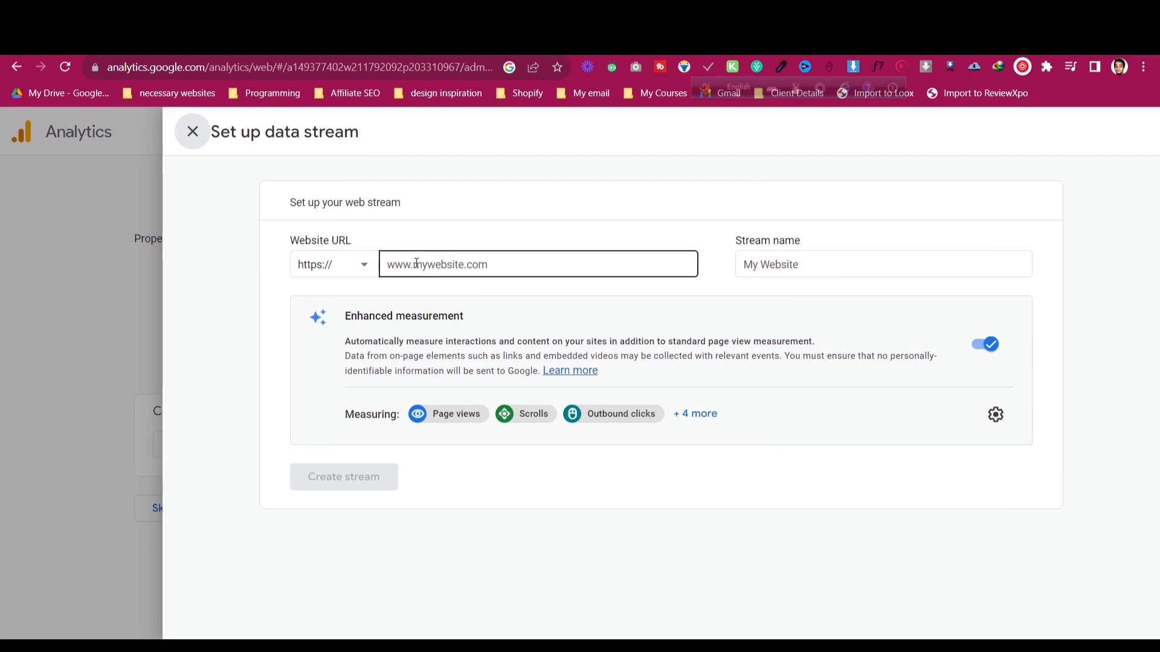
click(416, 264)
text(www)
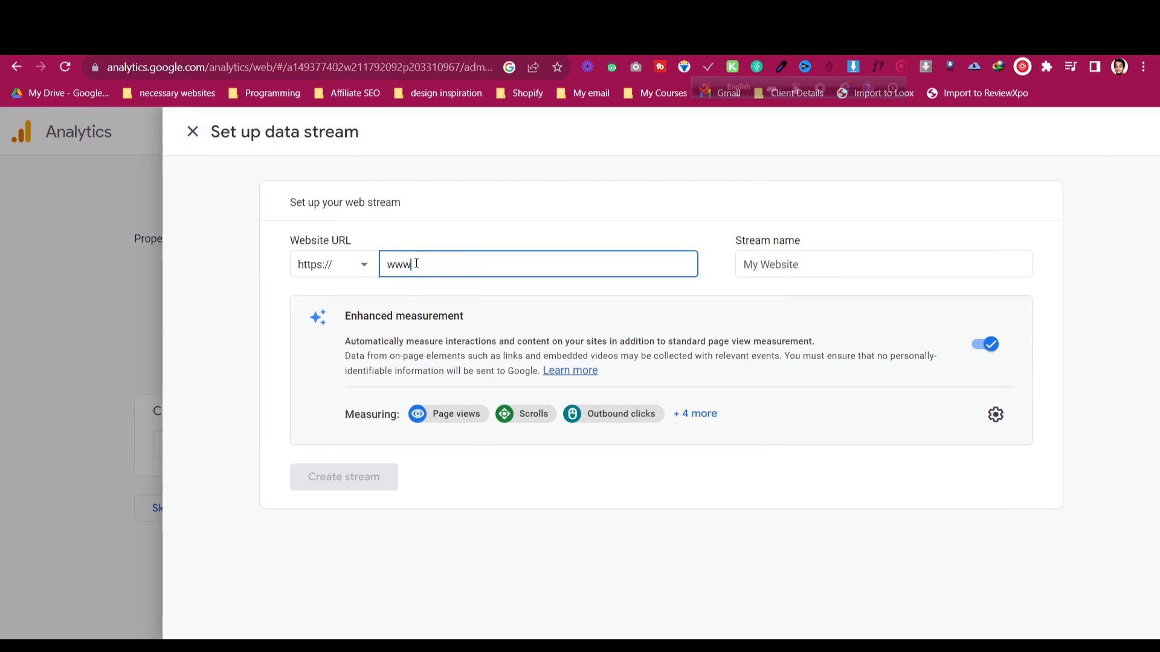
text(.learnwithjahin.com)
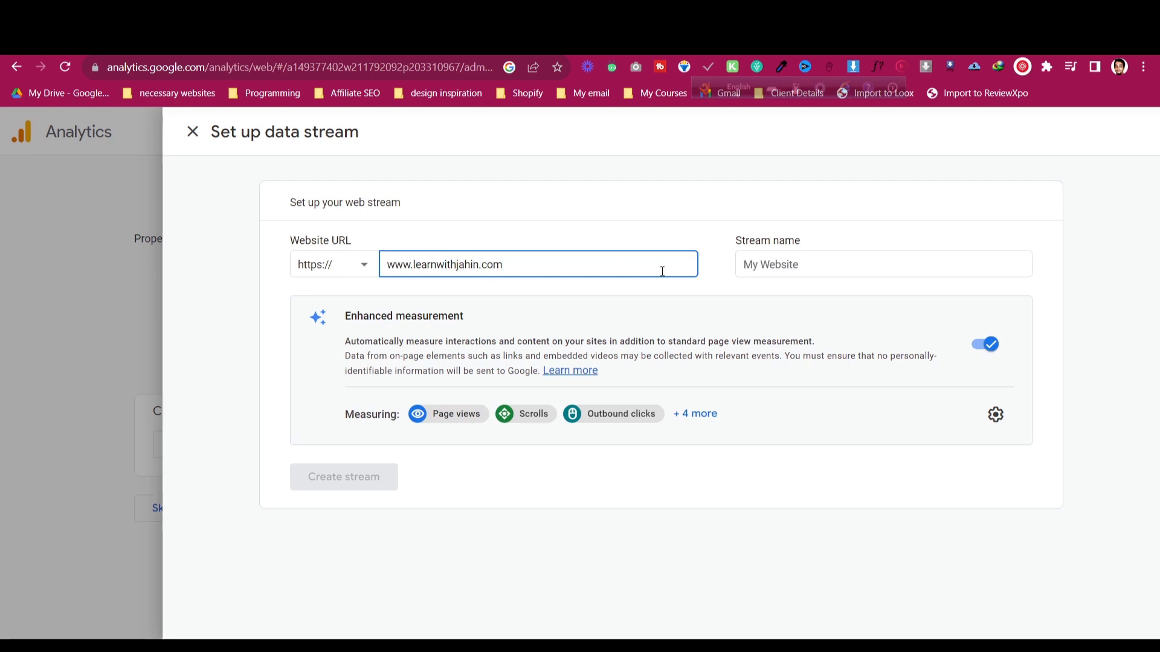
click(877, 264)
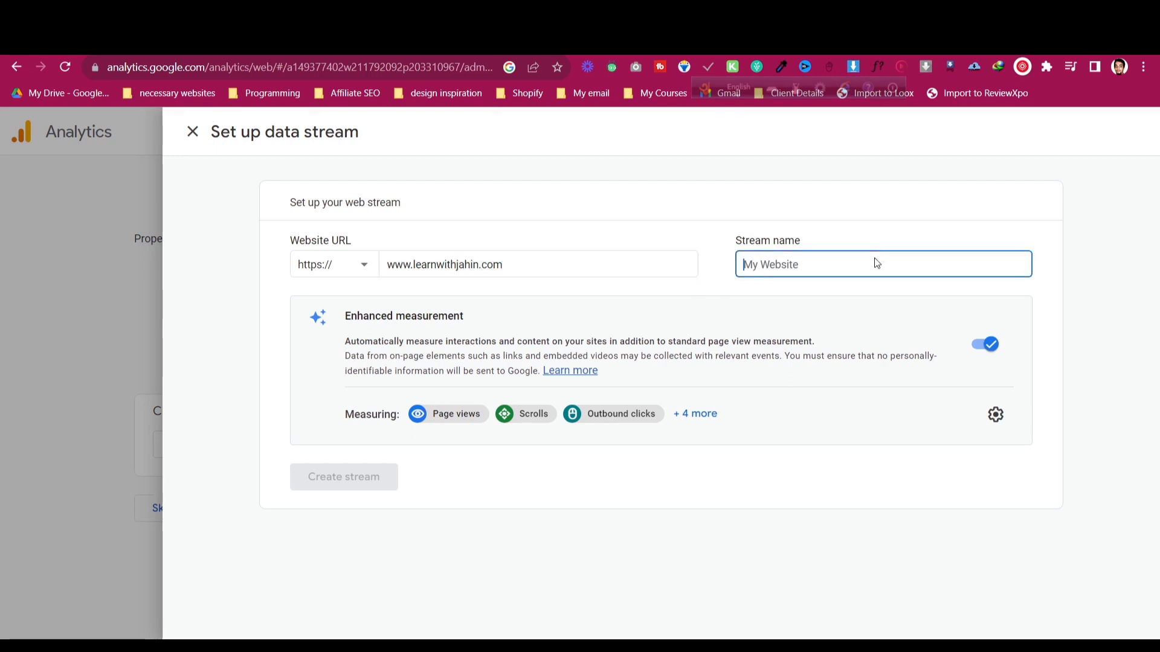
text(learnwithjahin)
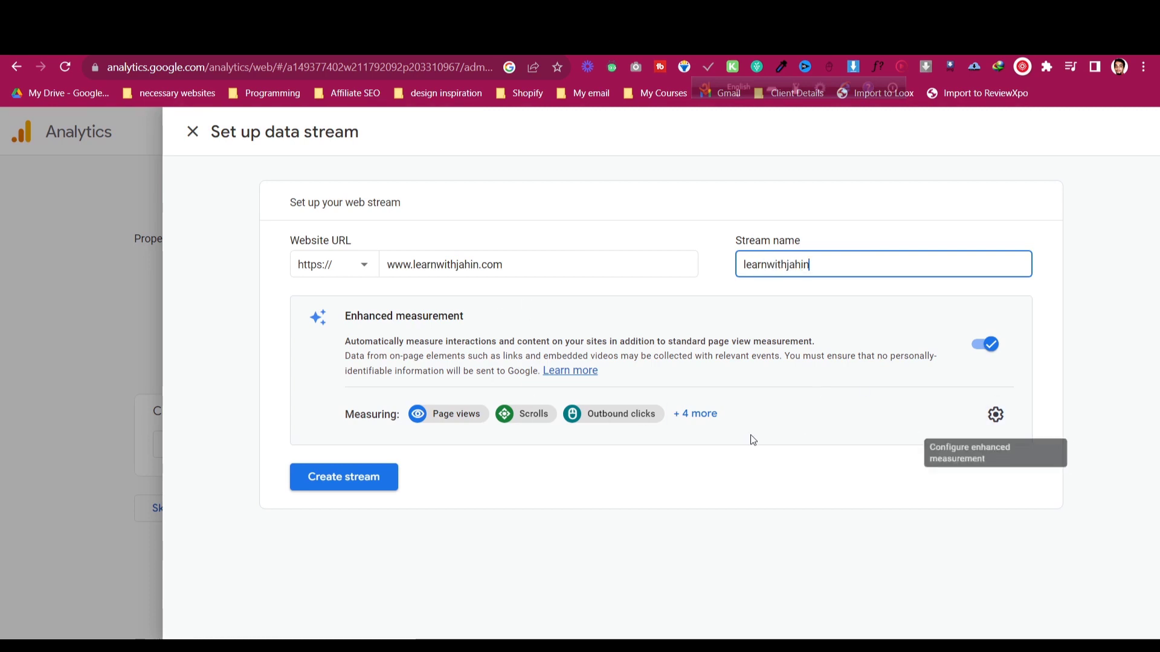
click(996, 414)
scroll(980, 440, down, 1)
scroll(980, 440, up, 1)
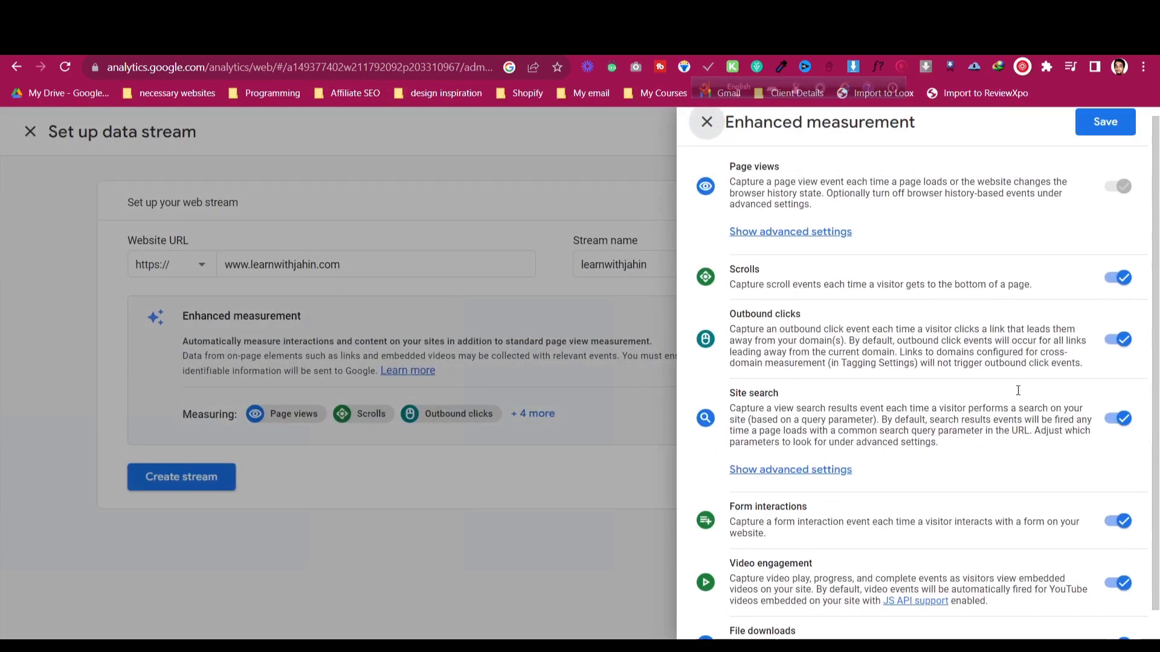
click(1104, 132)
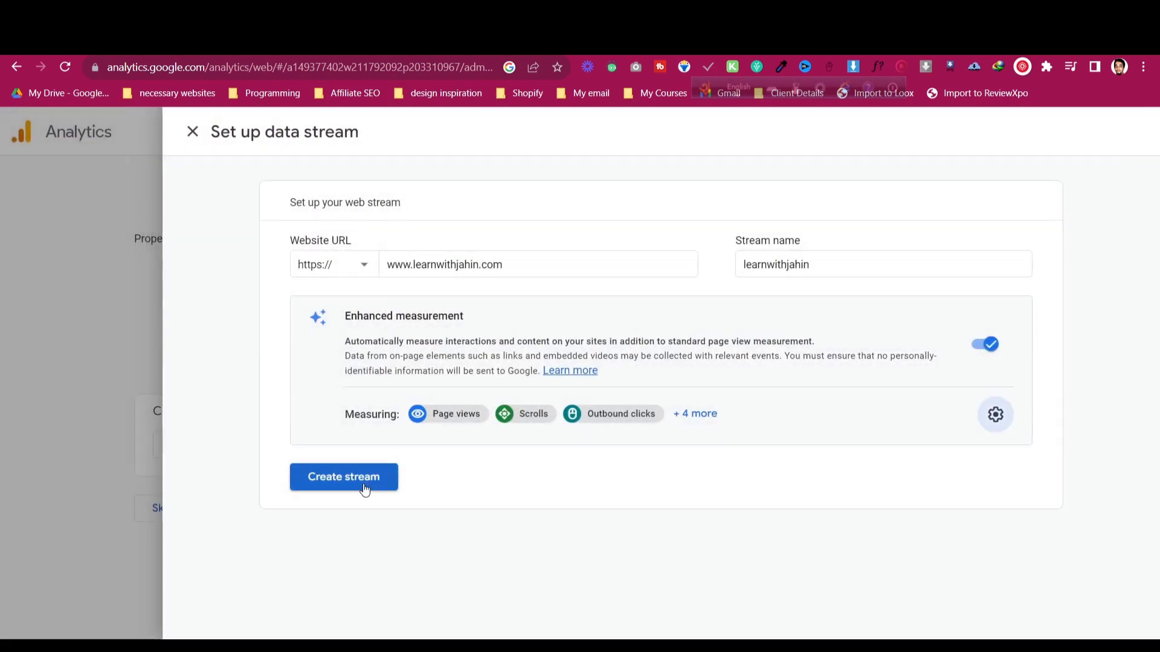
click(364, 483)
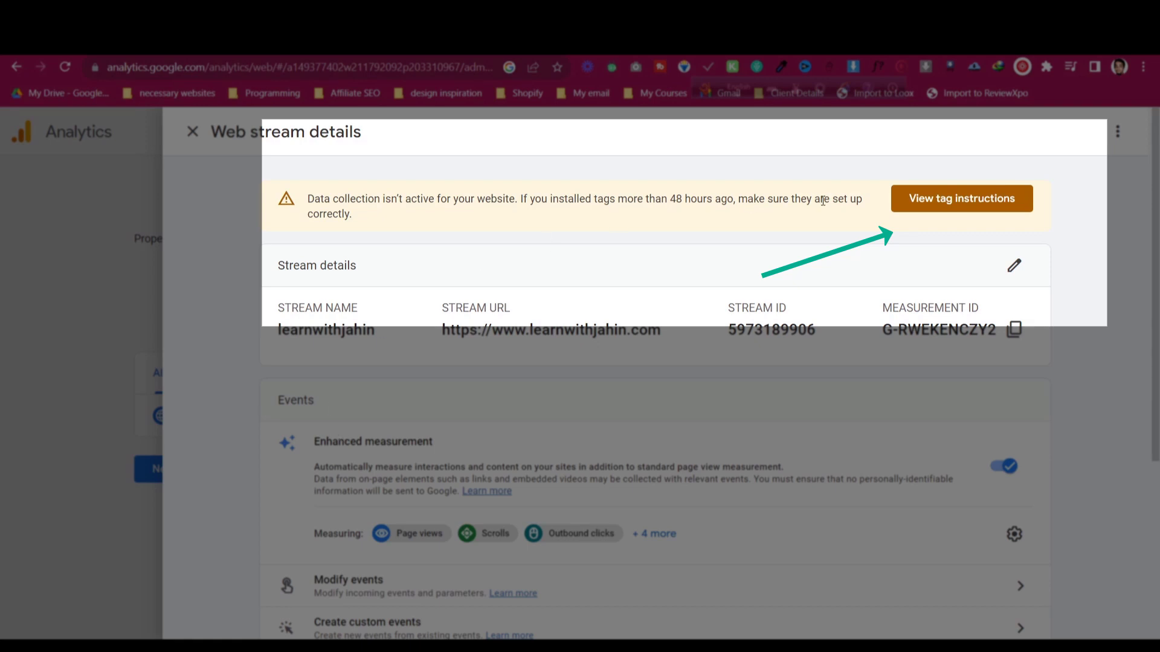
- Copy the manual-install gtag snippet, then open account settings in the systeme.io funnel tab
click(946, 206)
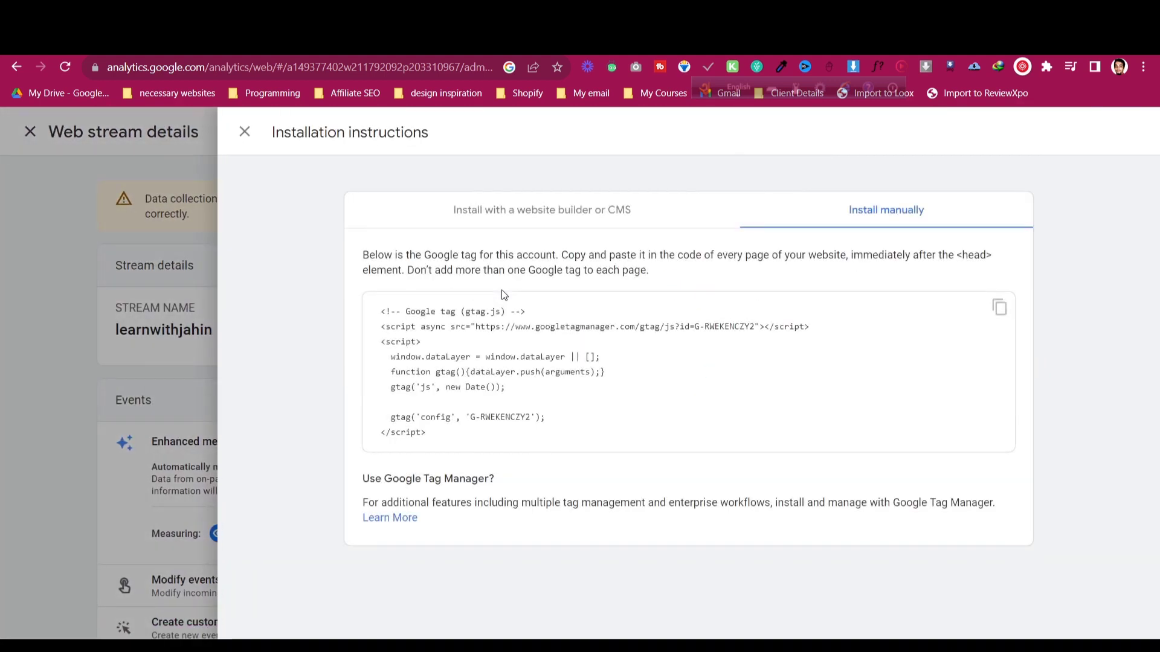
drag(382, 310, 449, 439)
key(ctrl+c)
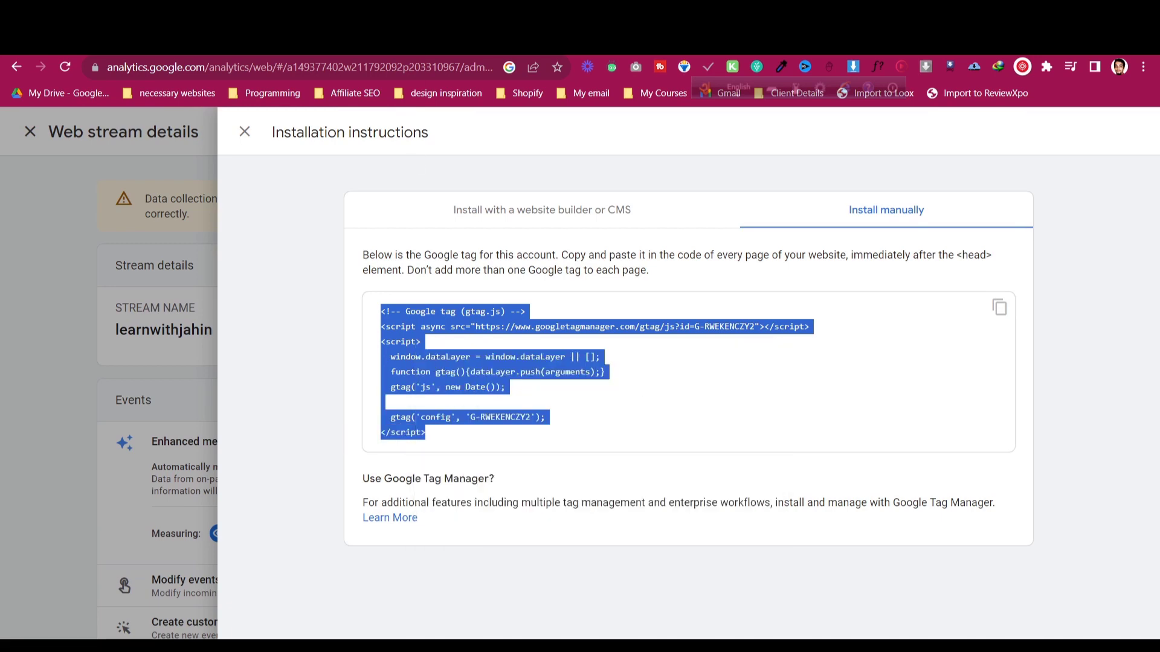
key(ctrl+Tab)
click(1143, 124)
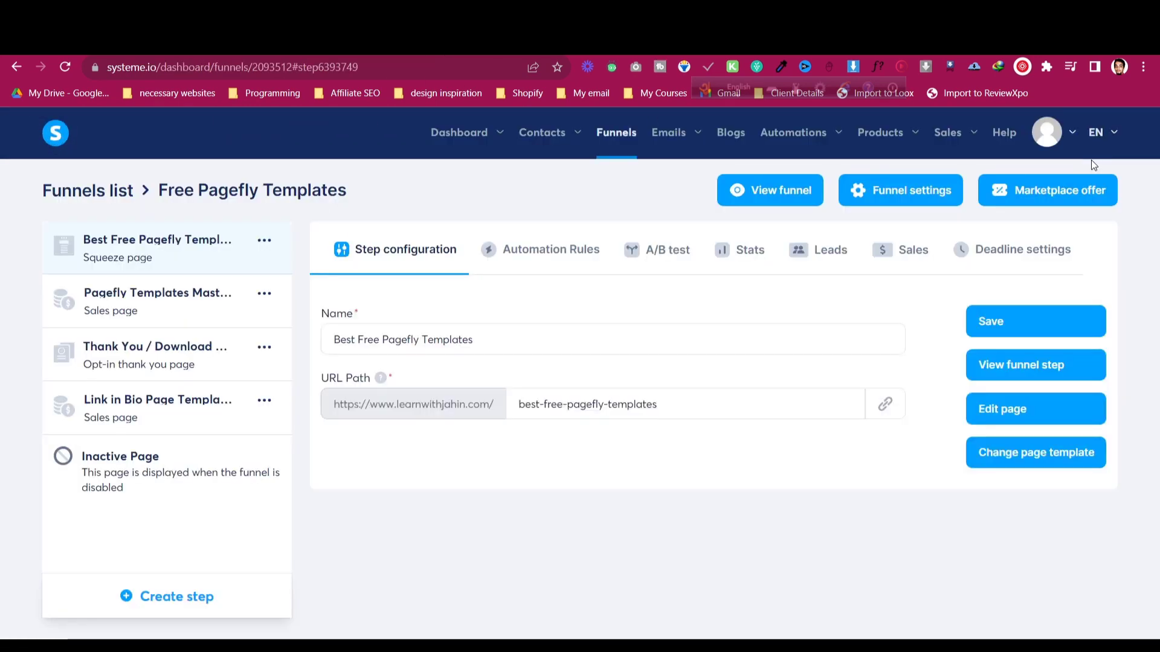
mouse_move(1047, 133)
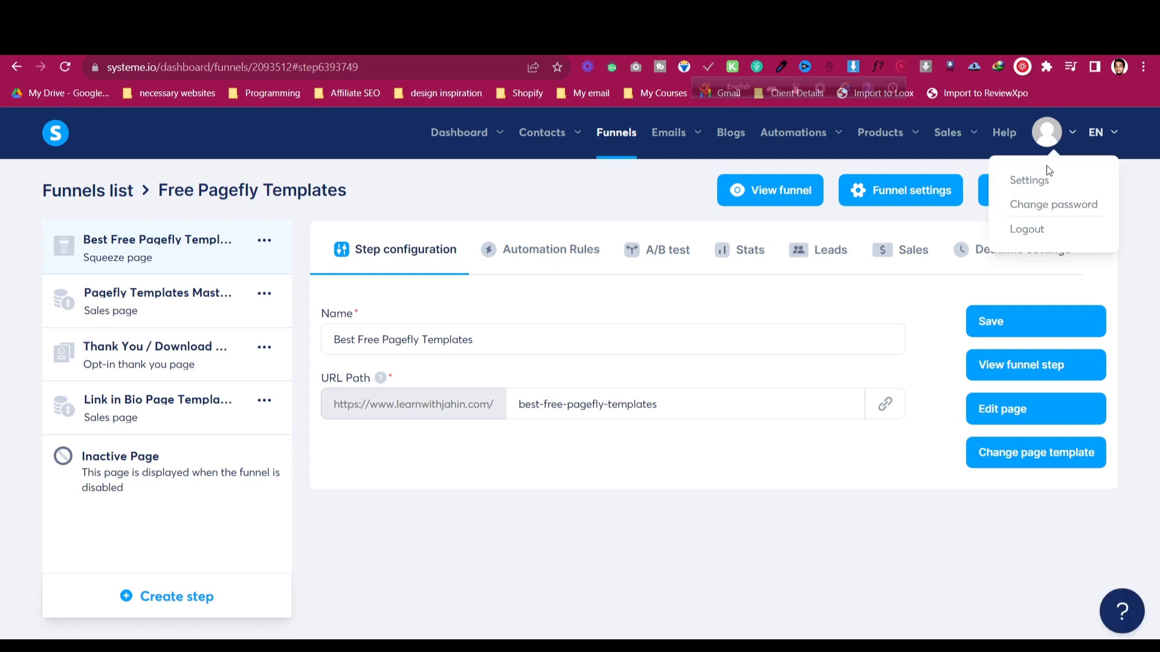
click(1047, 181)
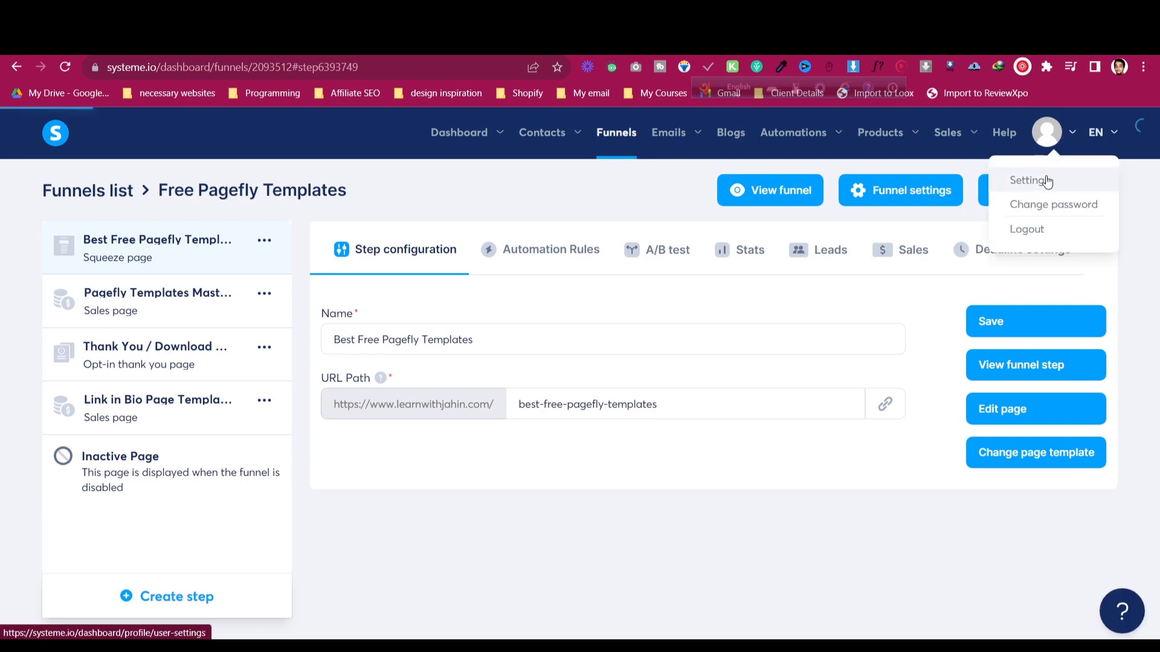
- Paste the gtag snippet into systeme.io's Sales funnels tracking code box and save it
click(87, 514)
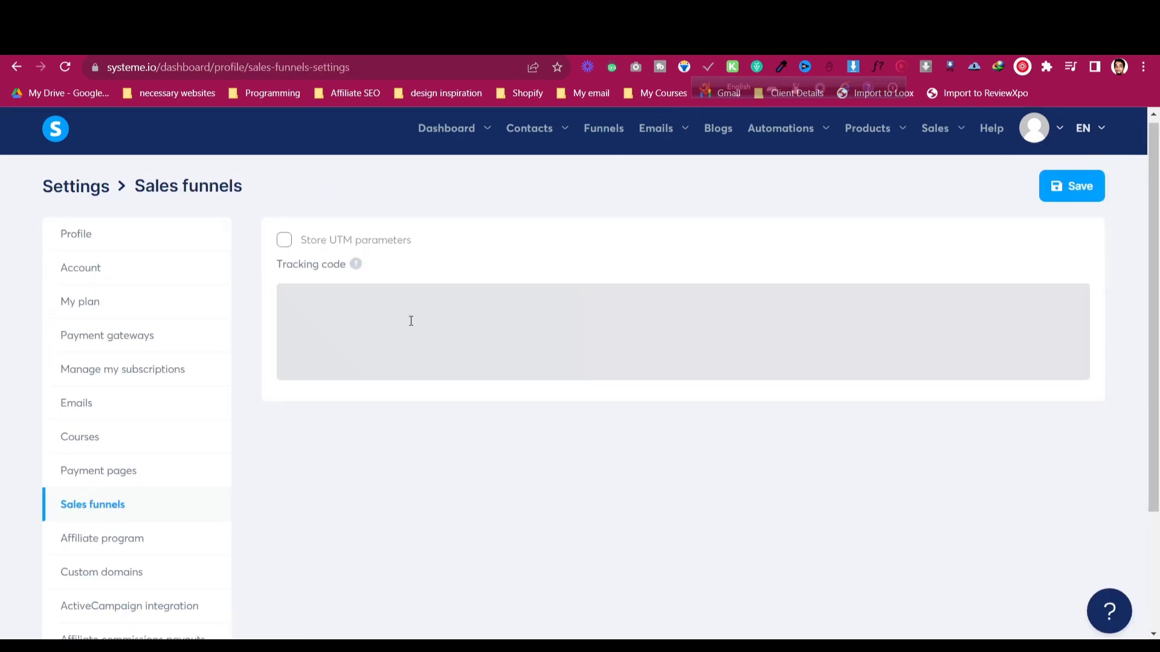
click(411, 321)
key(ctrl+v)
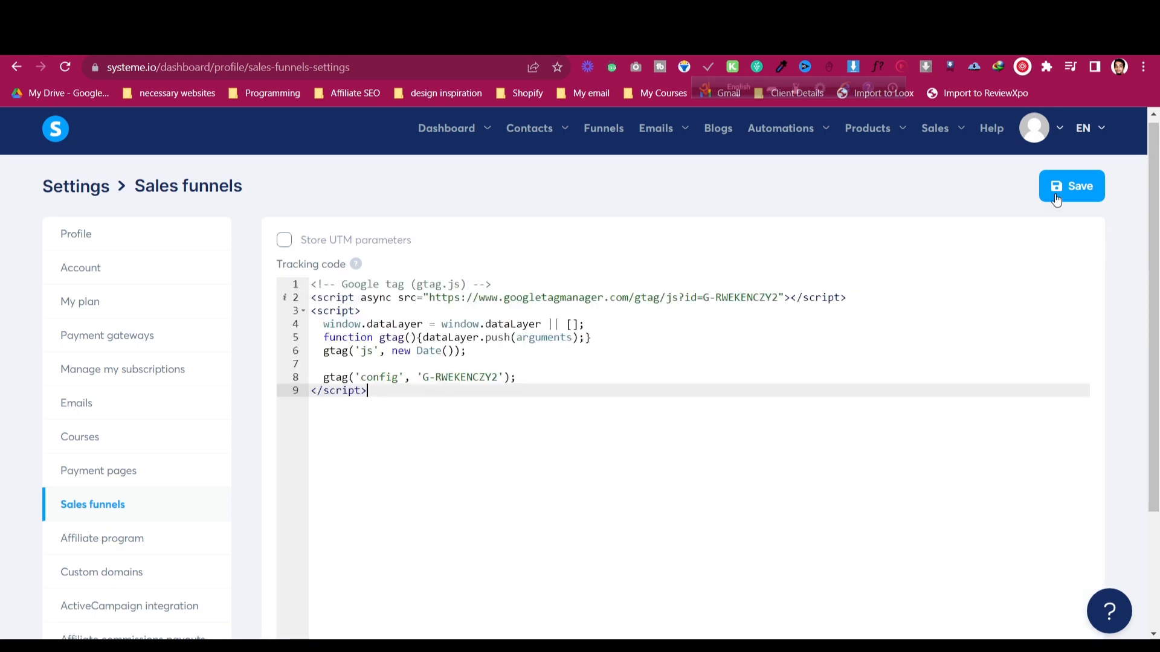
click(1055, 197)
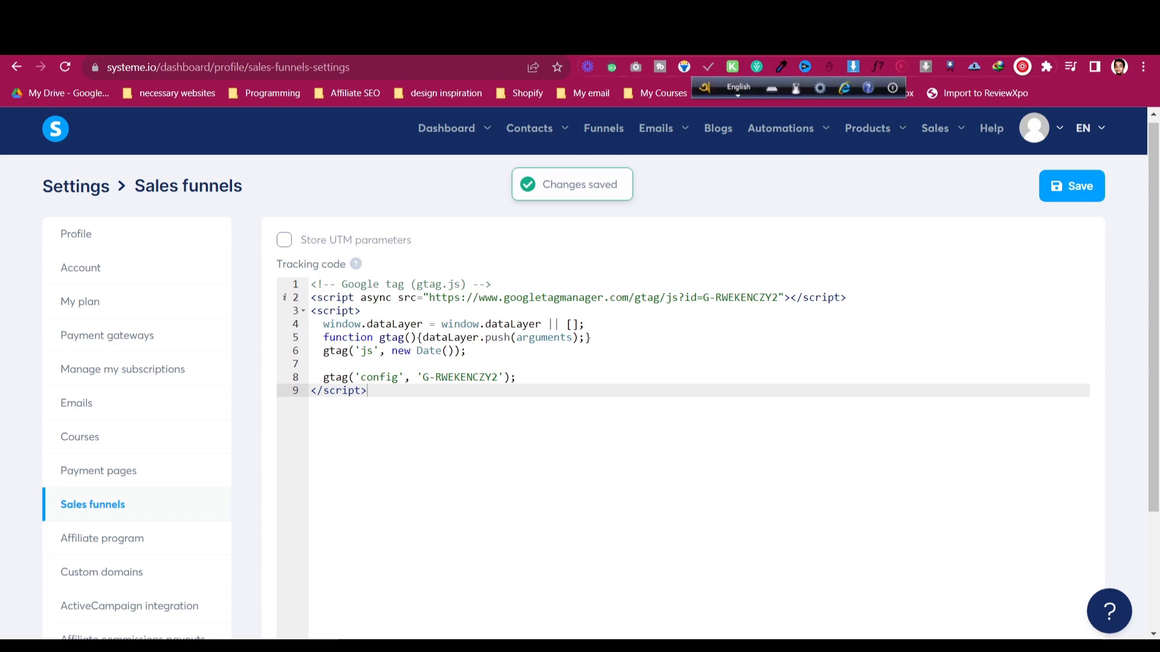
key(ctrl+Tab)
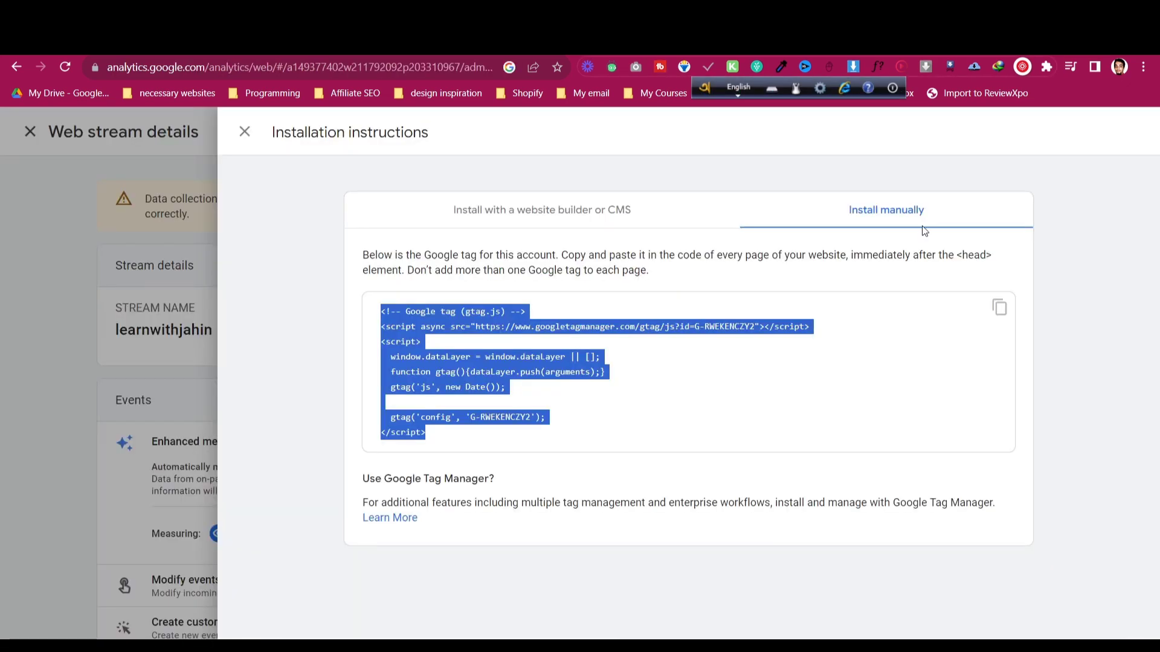
- Close the installation instructions and stream details, then continue past data collection to Analytics Home
click(246, 134)
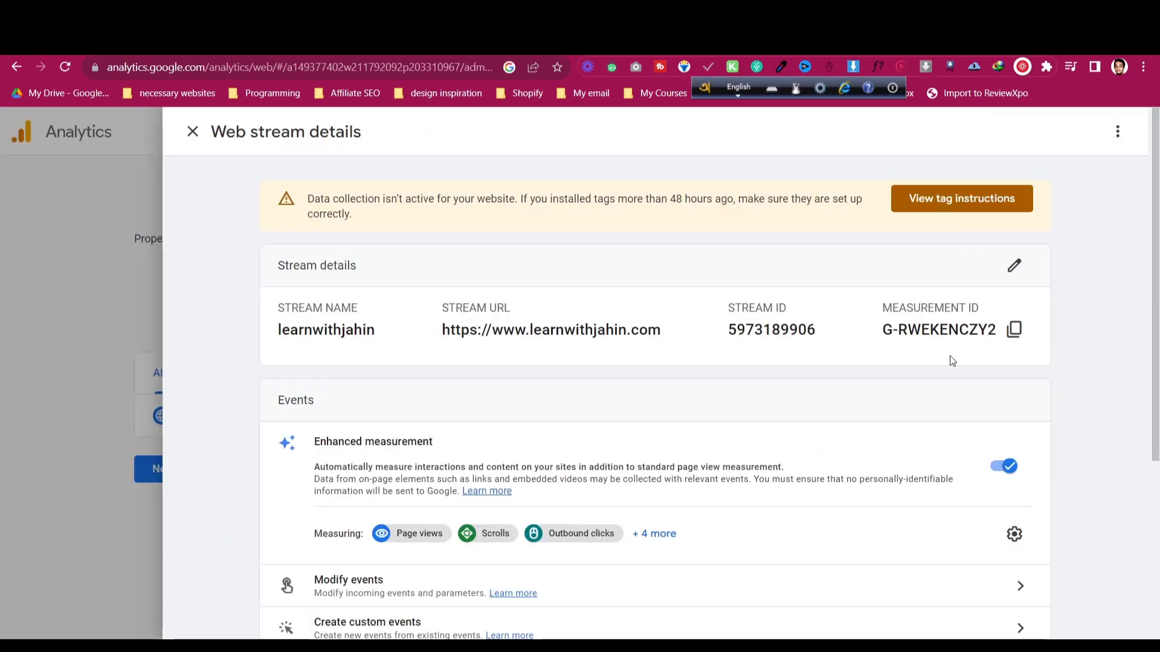
scroll(950, 368, down, 5)
scroll(950, 367, up, 5)
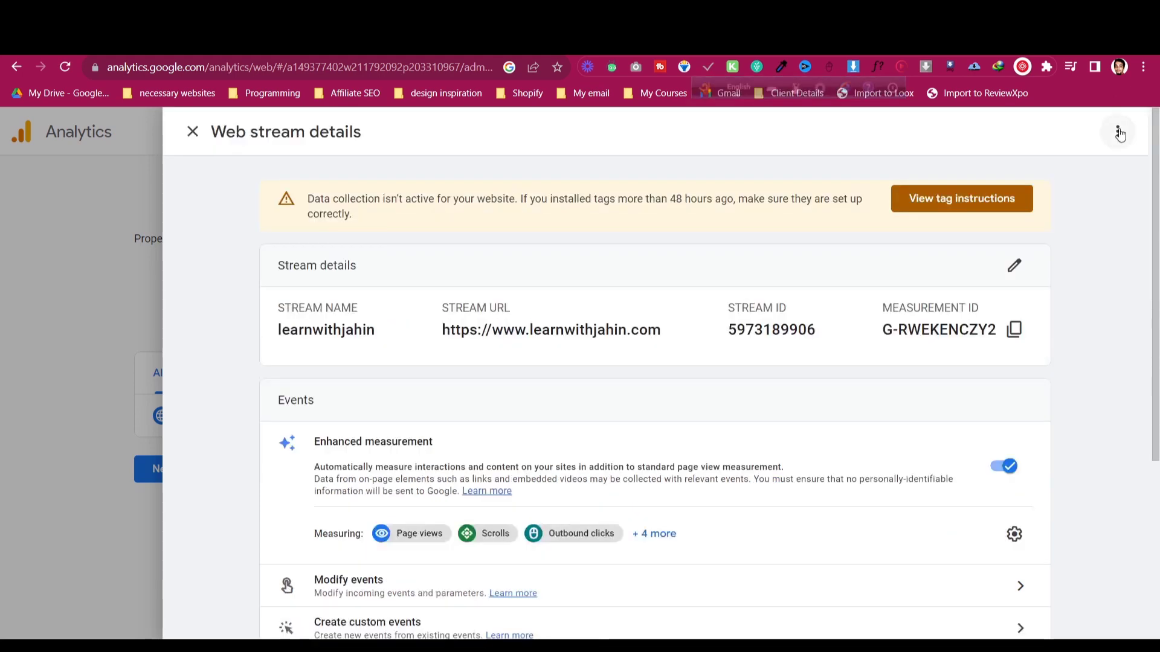
click(1118, 133)
click(187, 138)
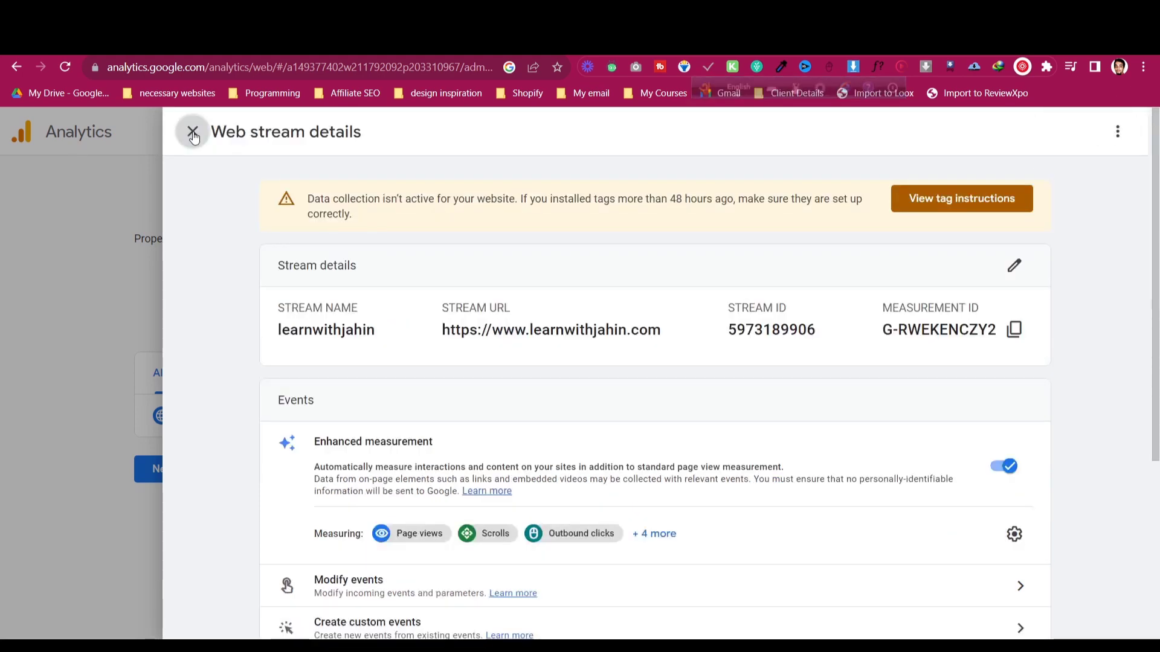
click(188, 136)
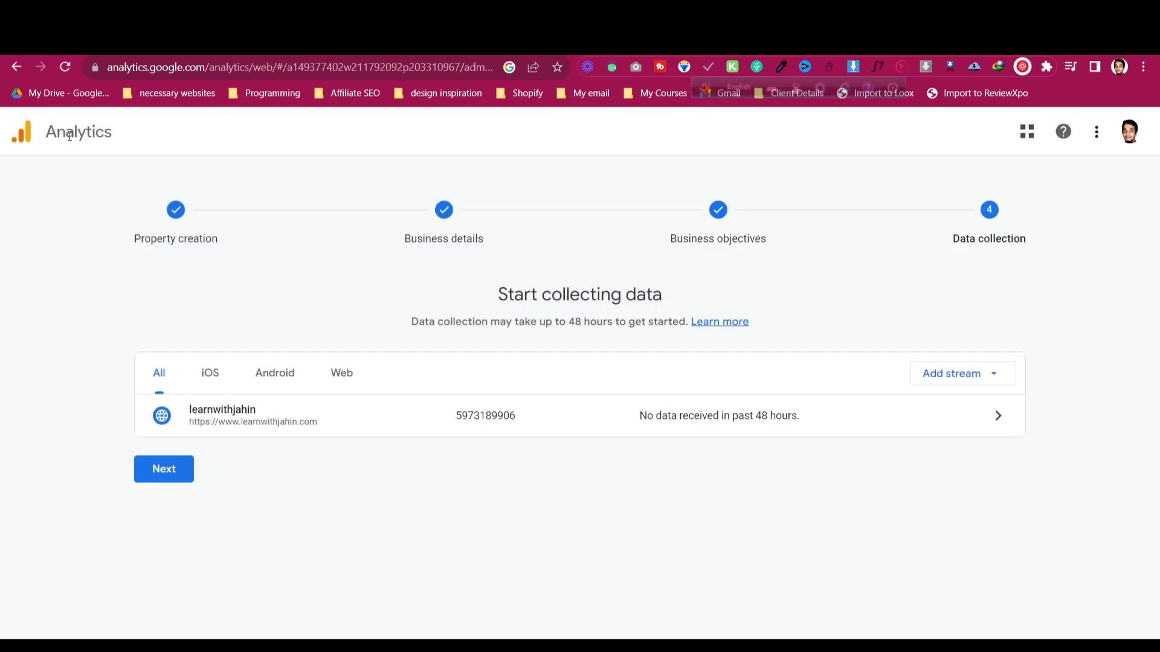
click(164, 469)
scroll(168, 466, down, 2)
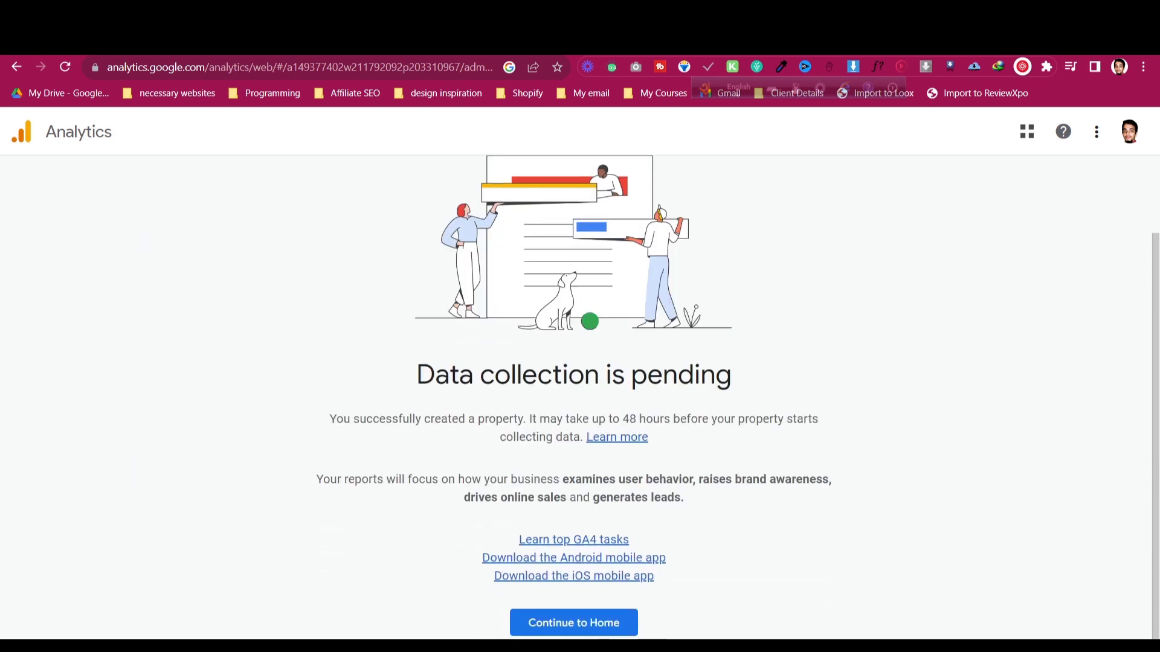
click(615, 628)
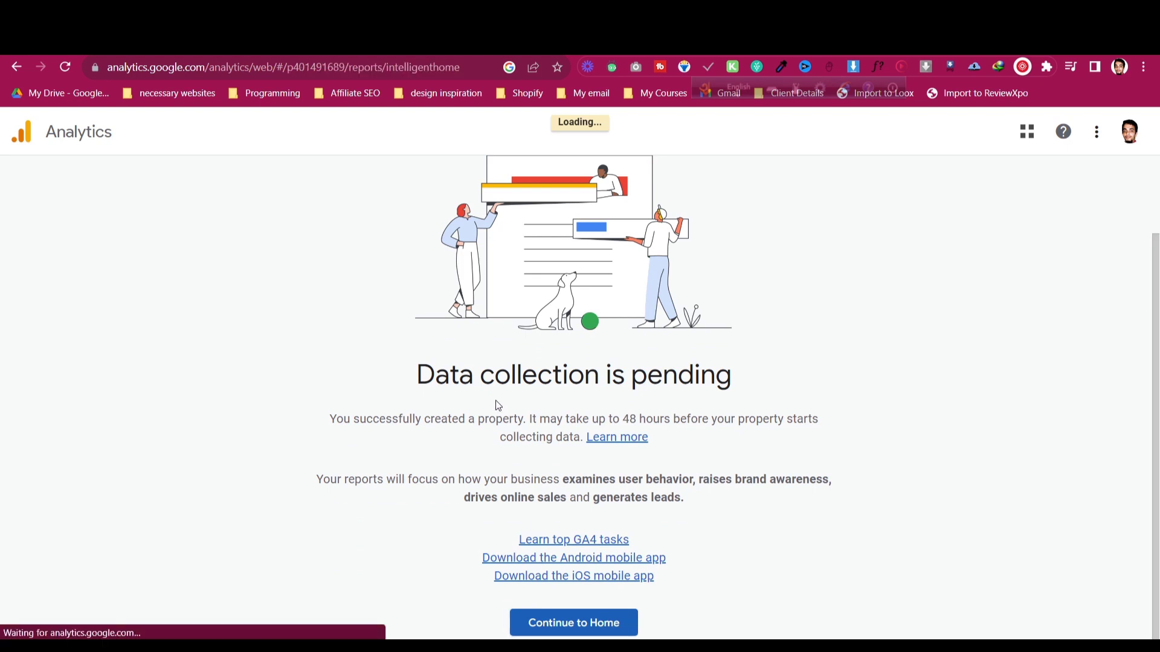
scroll(497, 407, down, 3)
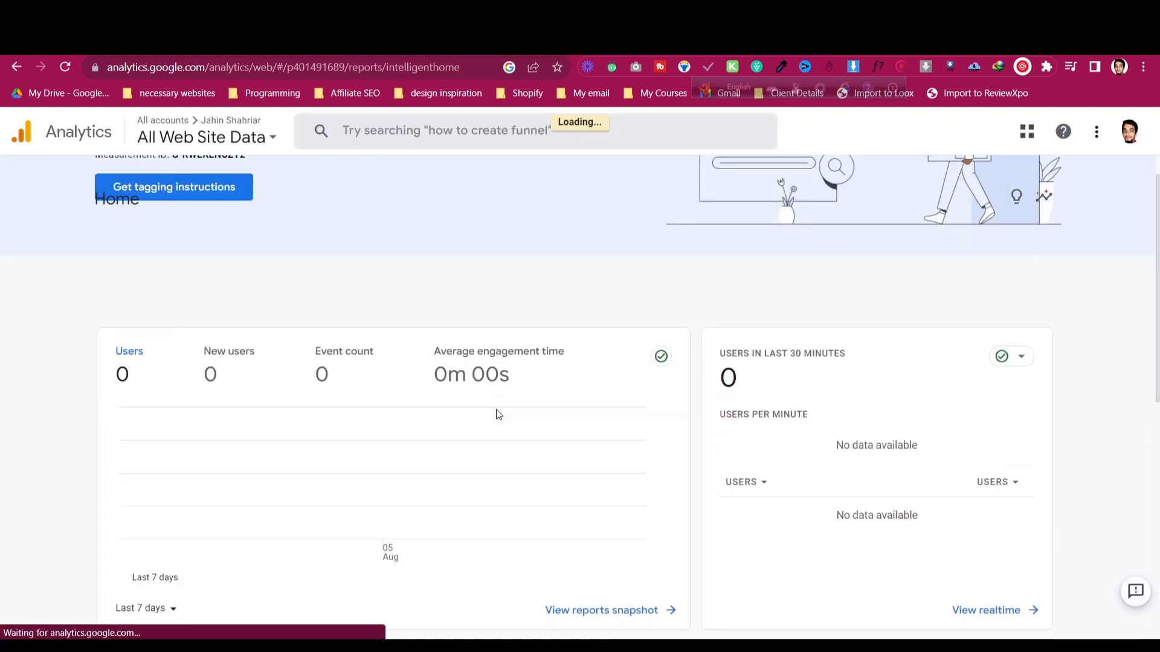
key(ctrl+Tab)
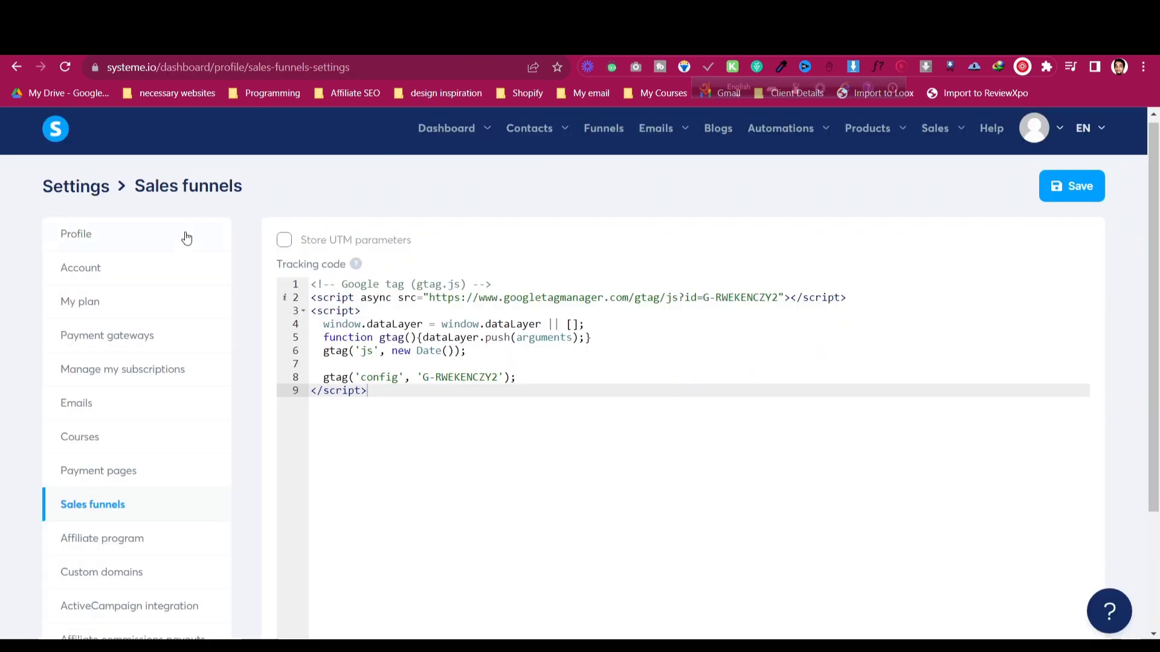
- From Funnels, open Free Pagefly Templates and view its live Best Free Pagefly Templates page
click(603, 129)
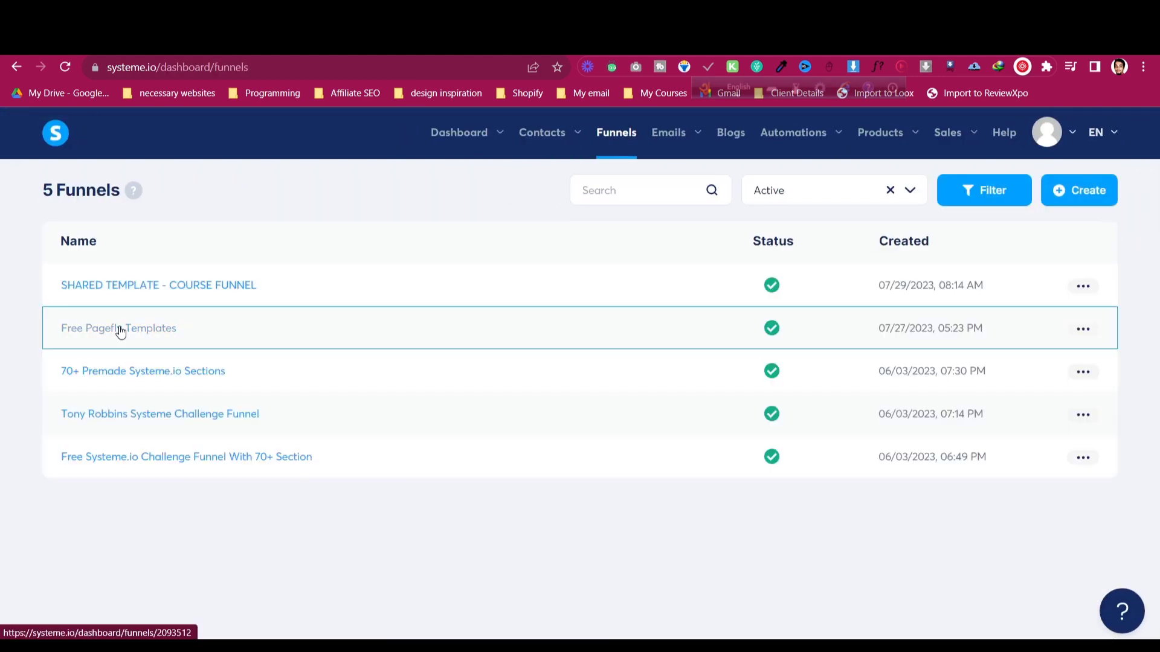
click(120, 331)
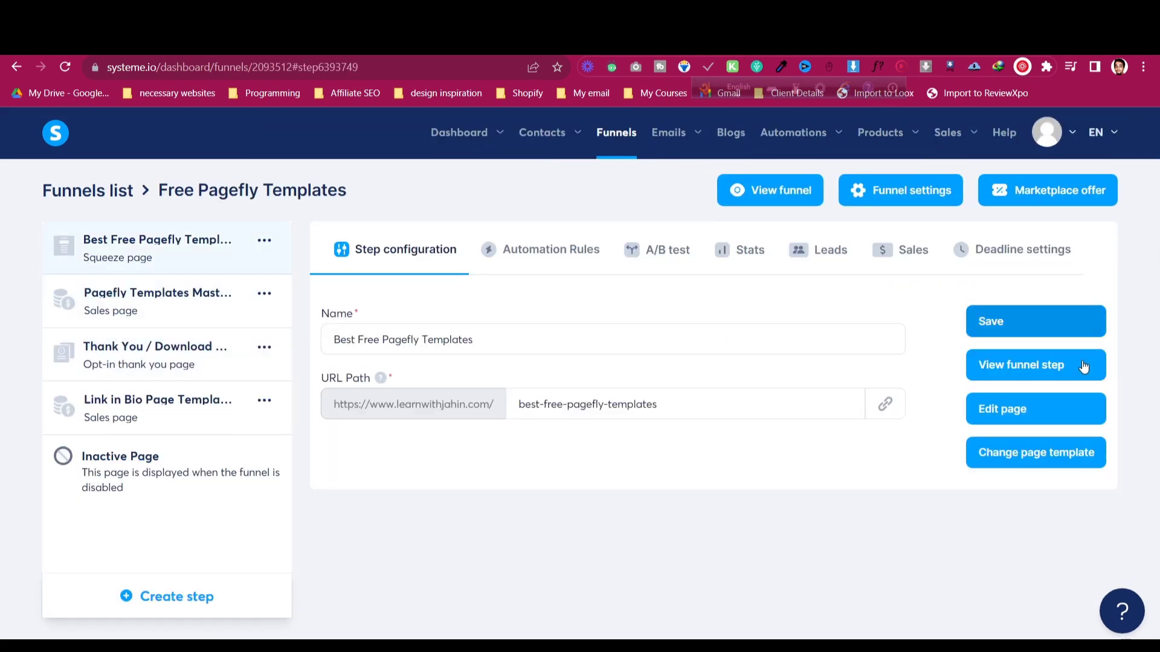
click(1083, 366)
- Copy the landing page URL and load it in a Chrome incognito window, then return to Analytics
click(332, 64)
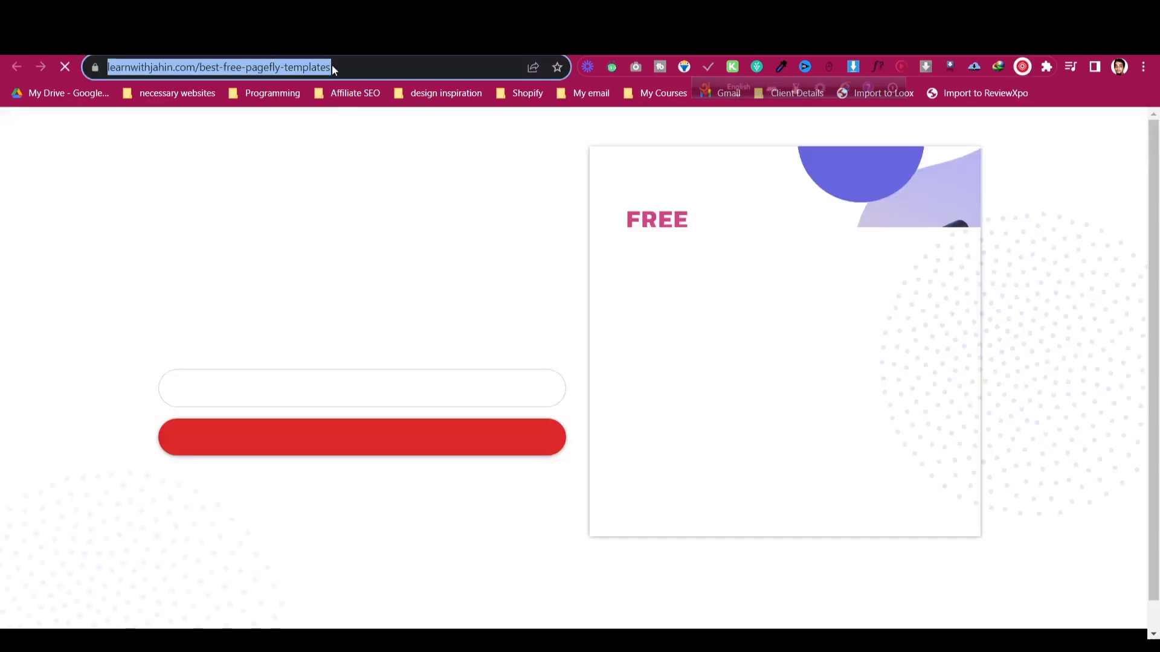
right_click(331, 64)
click(386, 174)
click(1144, 67)
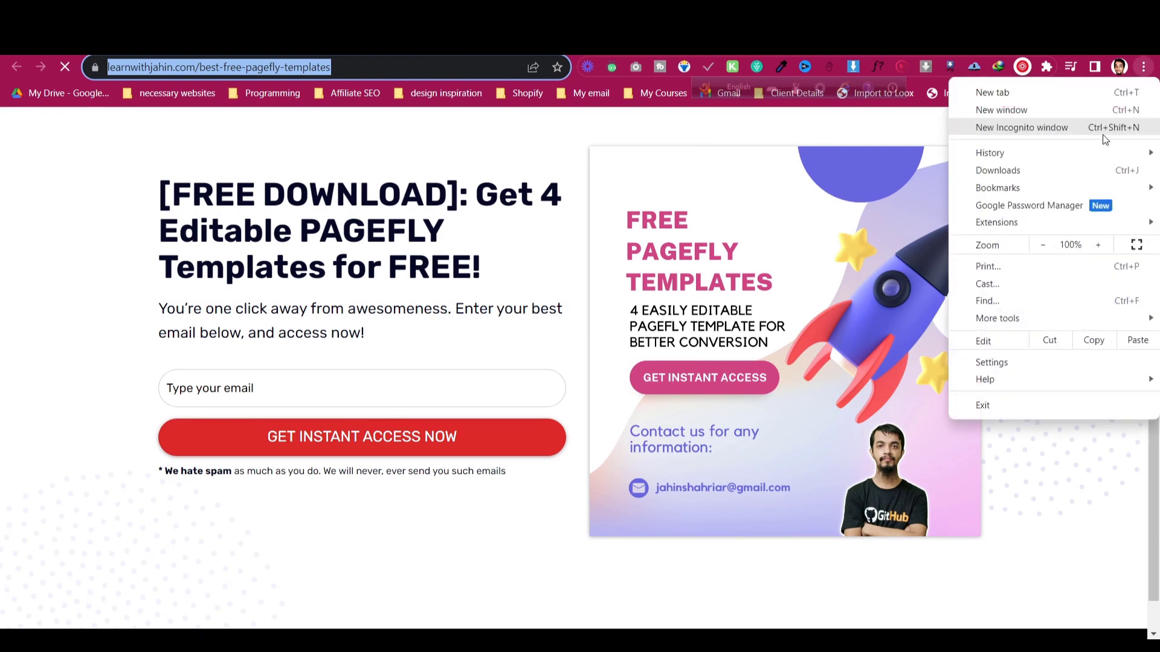
click(1098, 132)
key(ctrl+v)
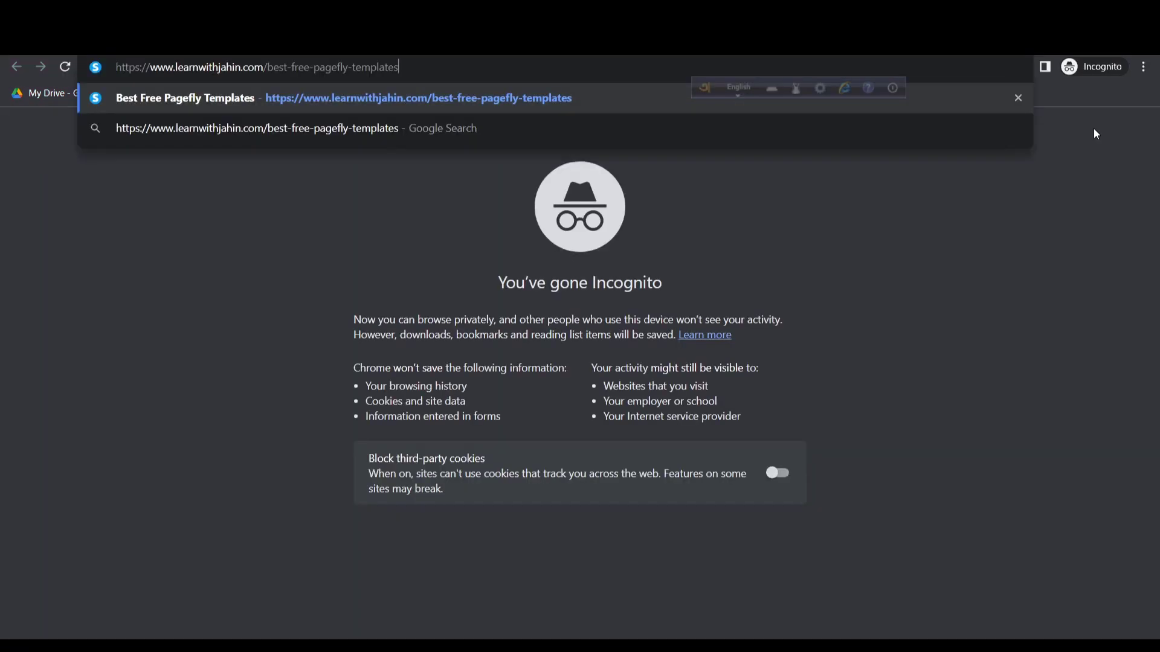
key(Return)
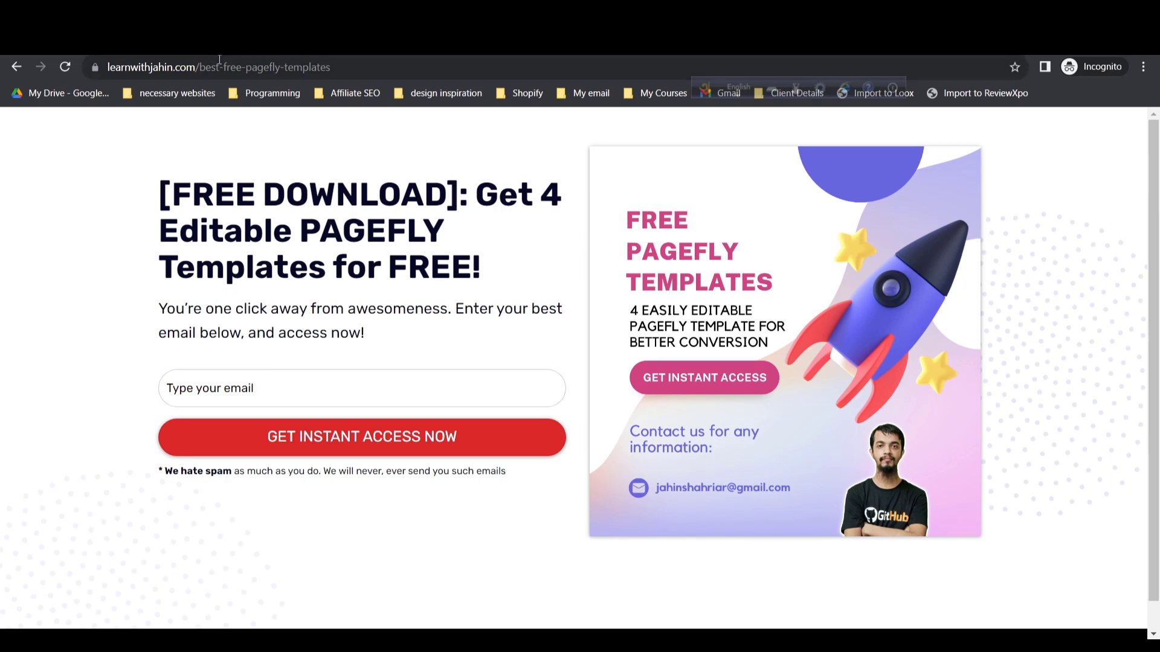
key(ctrl+shift+n)
key(ctrl+v)
key(Return)
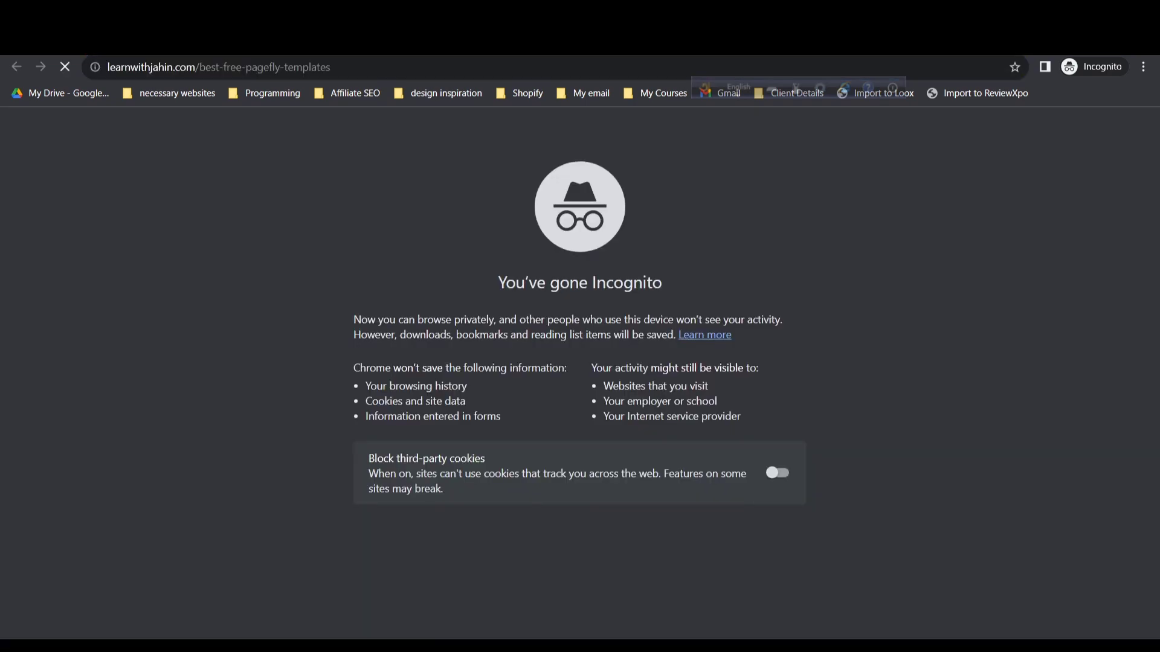
key(ctrl+w)
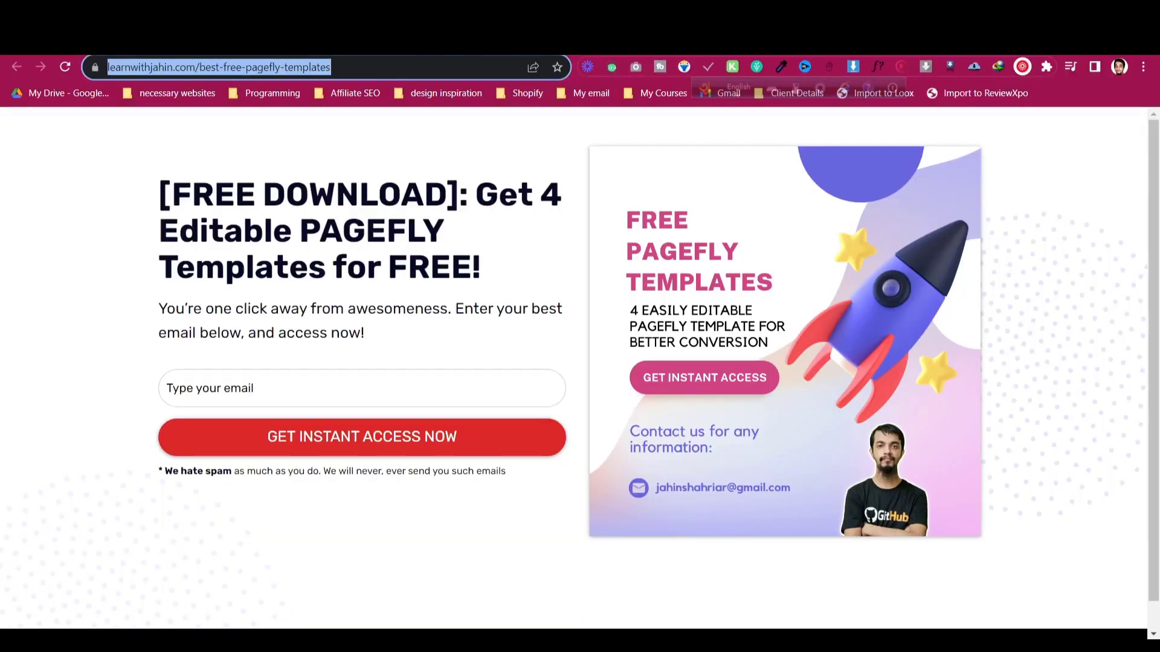
key(ctrl+Tab)
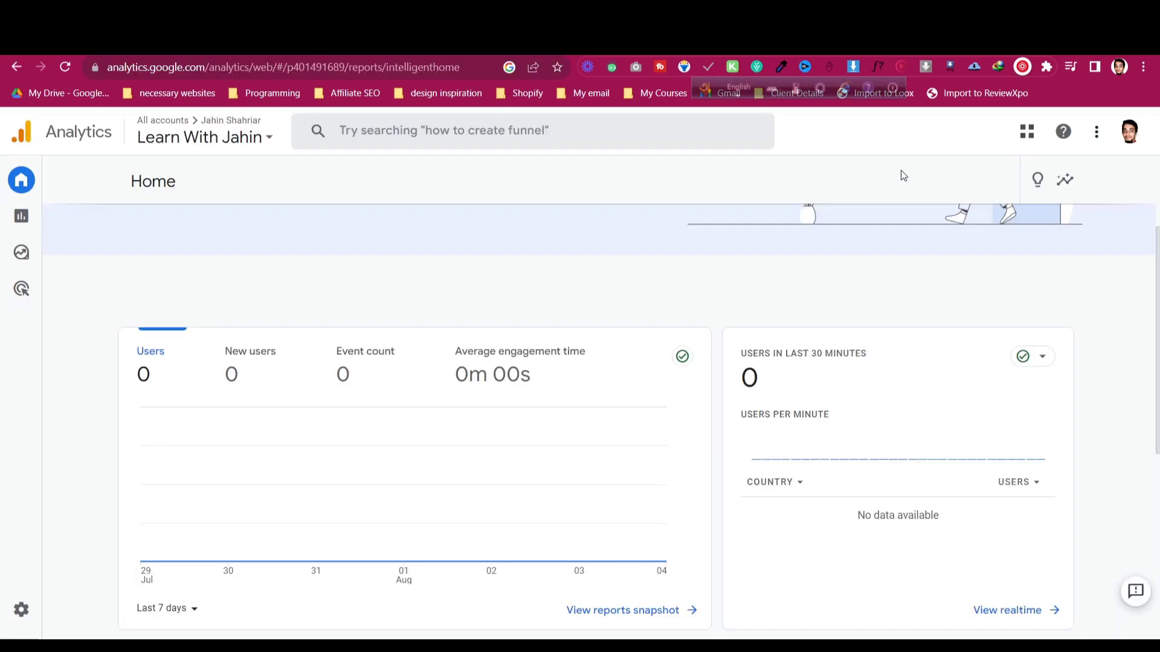
- Reload Google Analytics Home to refresh the active-user counts
scroll(955, 339, down, 3)
scroll(956, 339, up, 5)
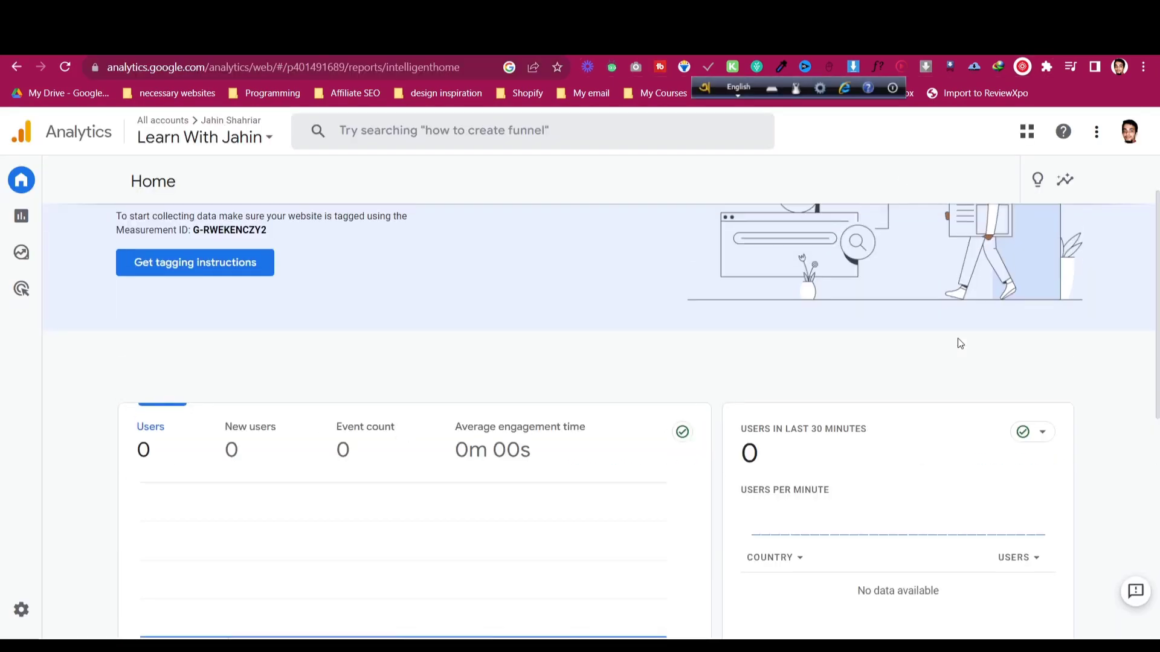
click(68, 66)
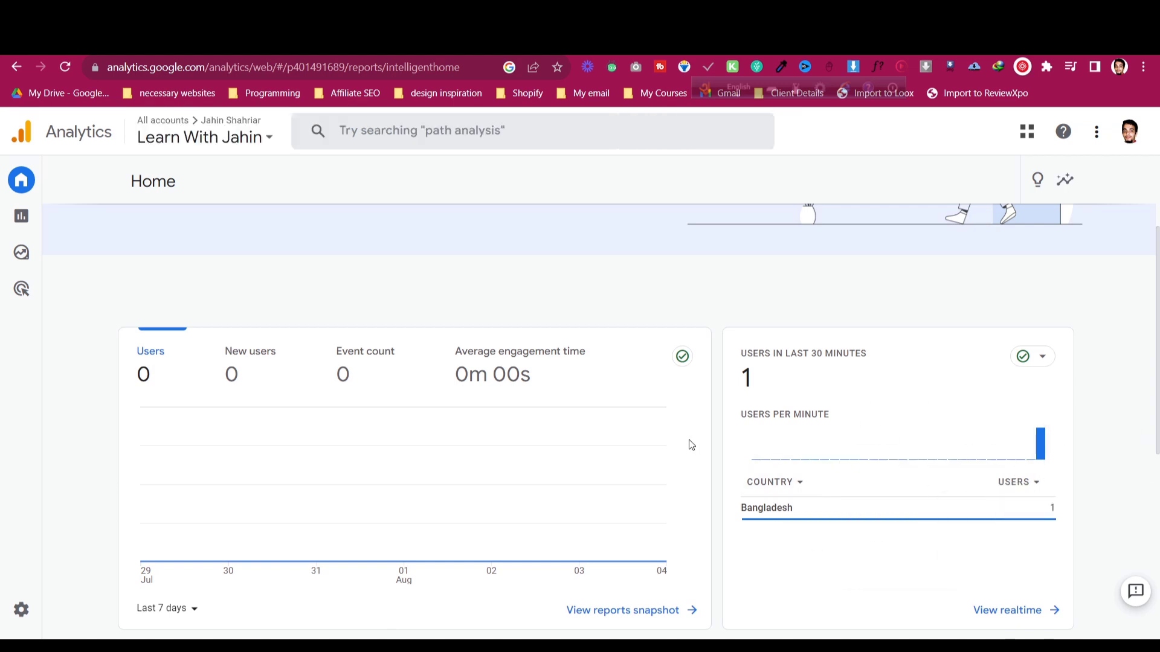
- Open the Realtime overview from the card showing 1 user from Bangladesh in the last 30 minutes
scroll(748, 503, down, 2)
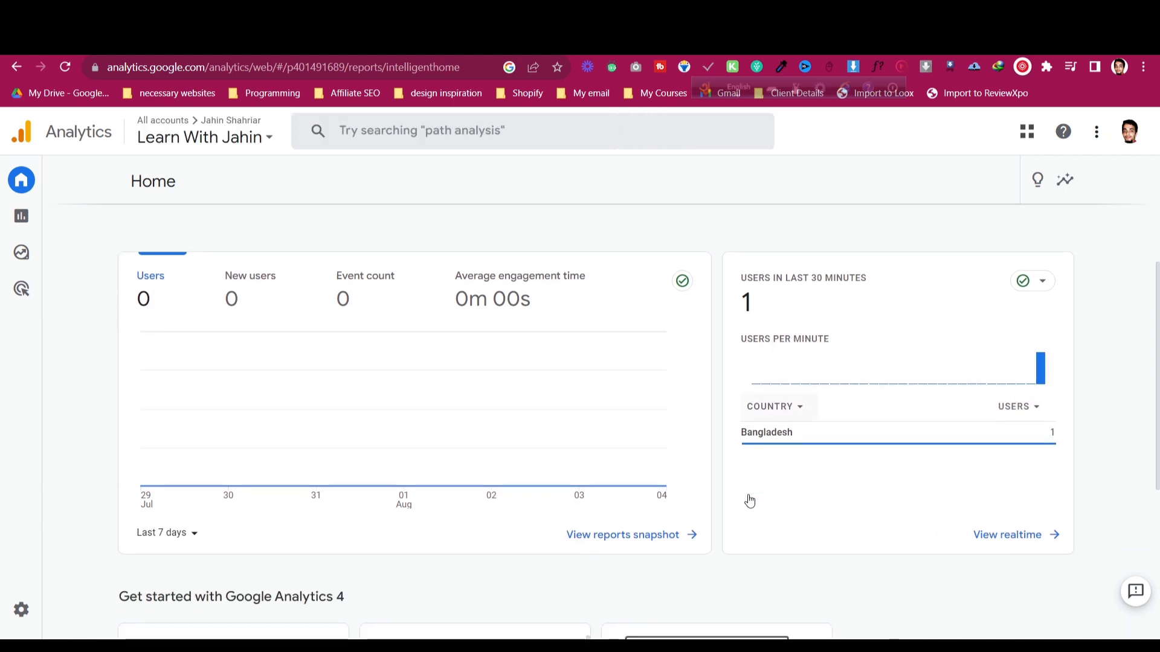
scroll(749, 501, down, 5)
scroll(748, 497, up, 8)
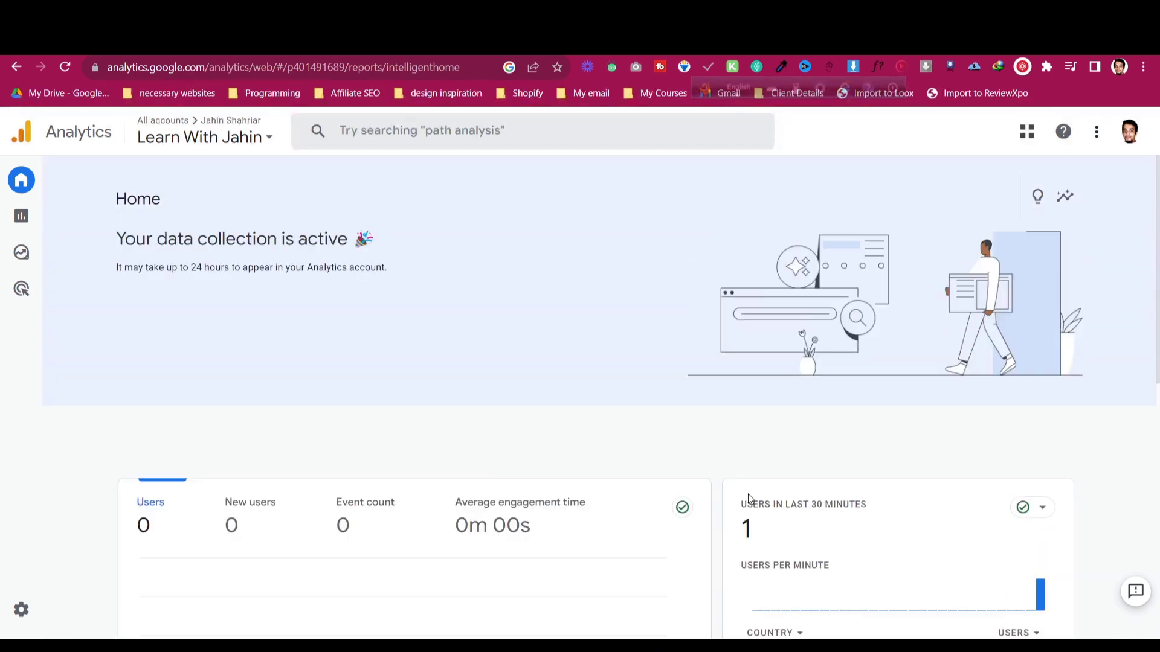
scroll(862, 505, down, 3)
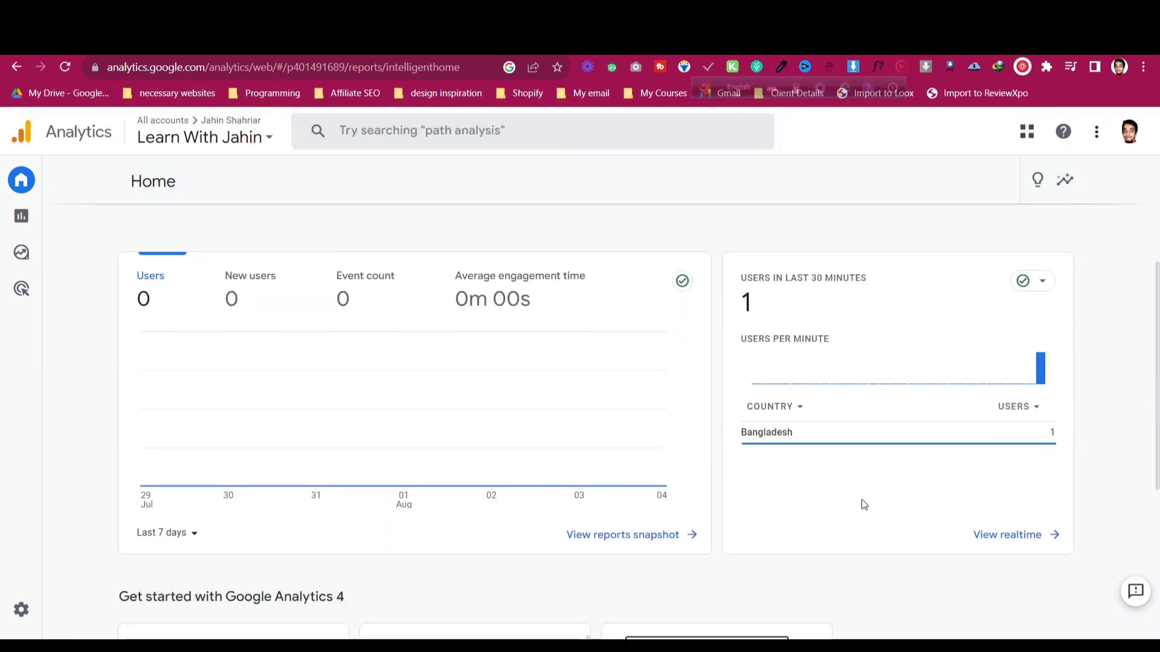
click(993, 539)
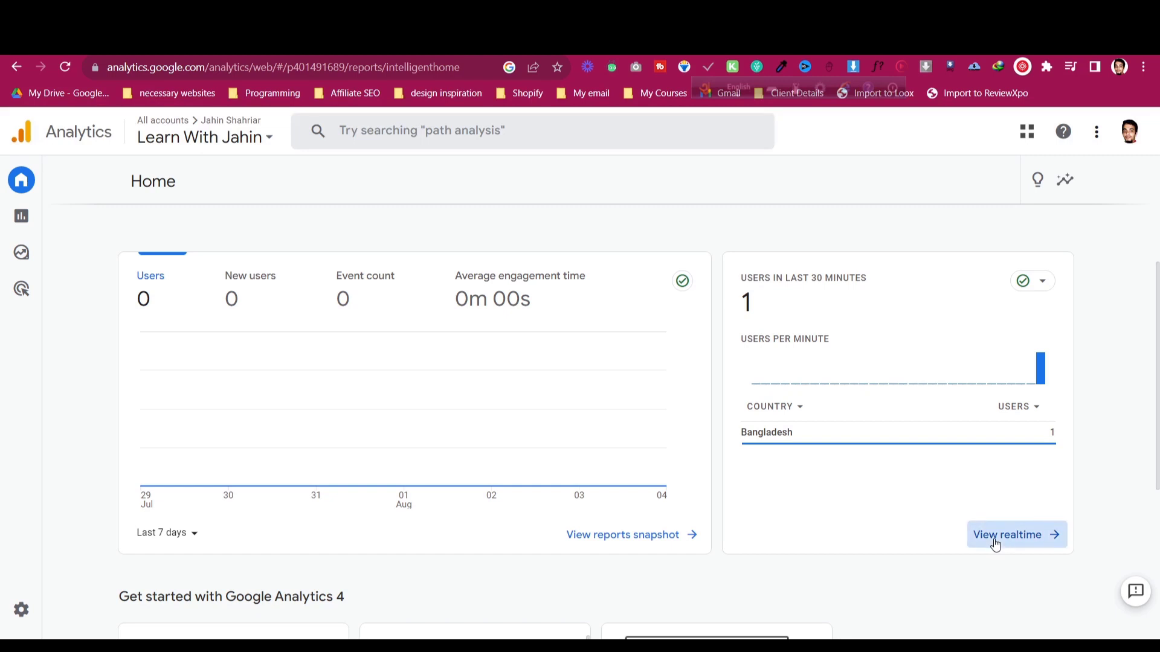